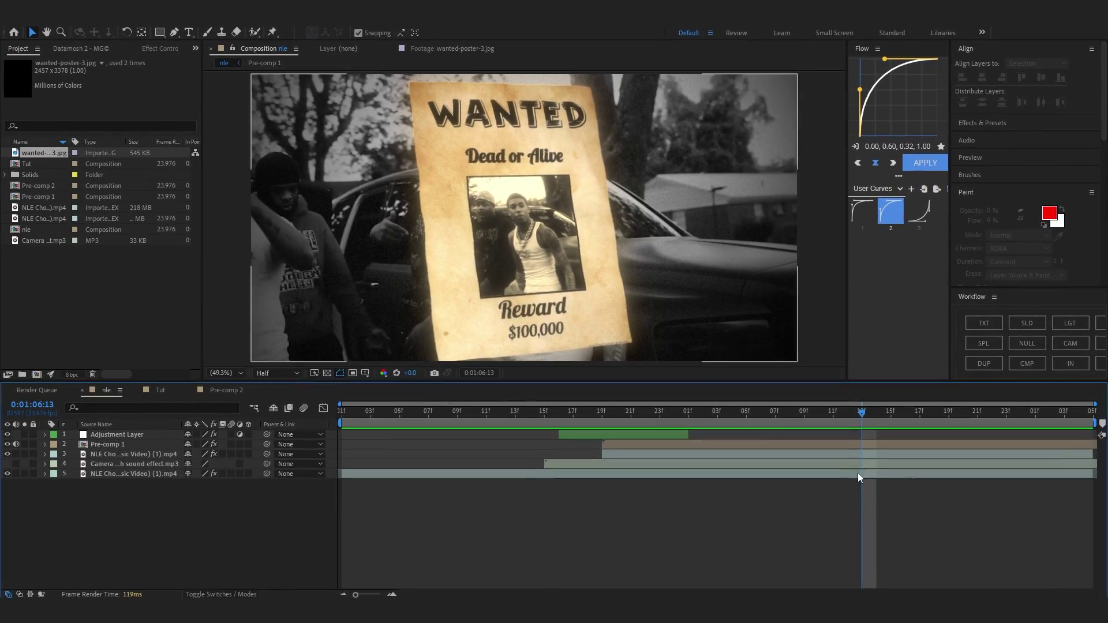
# Switch to the Tut composition and split the video layer at 0:01:06:04.
pyautogui.moveTo(850, 420); pyautogui.dragTo(905, 508)
pyautogui.click(160, 391)
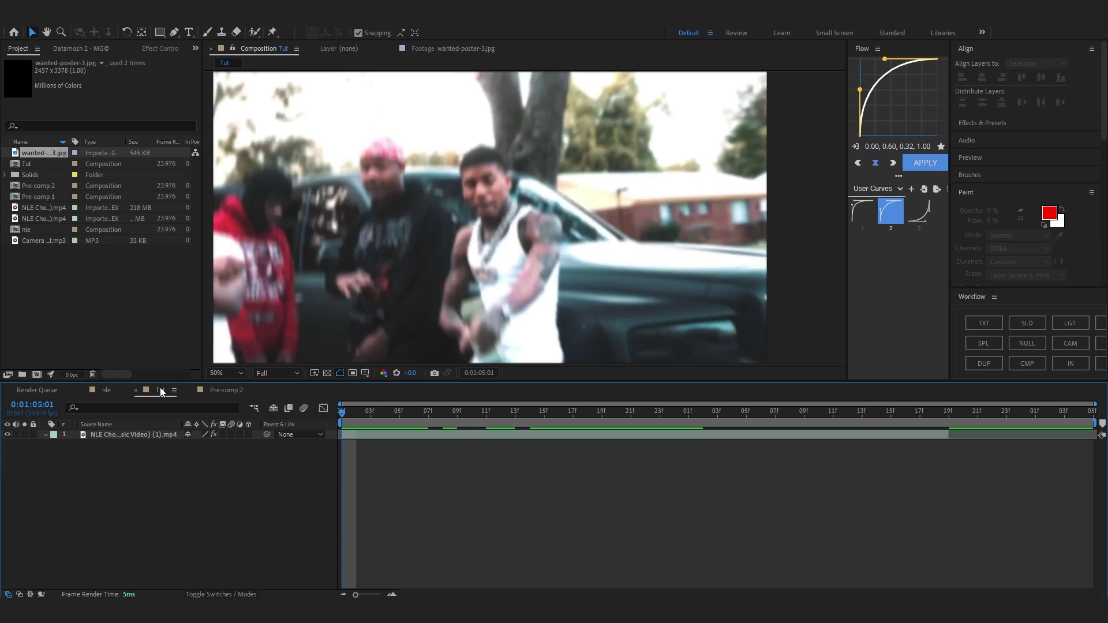
pyautogui.moveTo(458, 411); pyautogui.dragTo(732, 435)
pyautogui.click(725, 434)
pyautogui.hotkey('ctrl', 'shift', 'd')
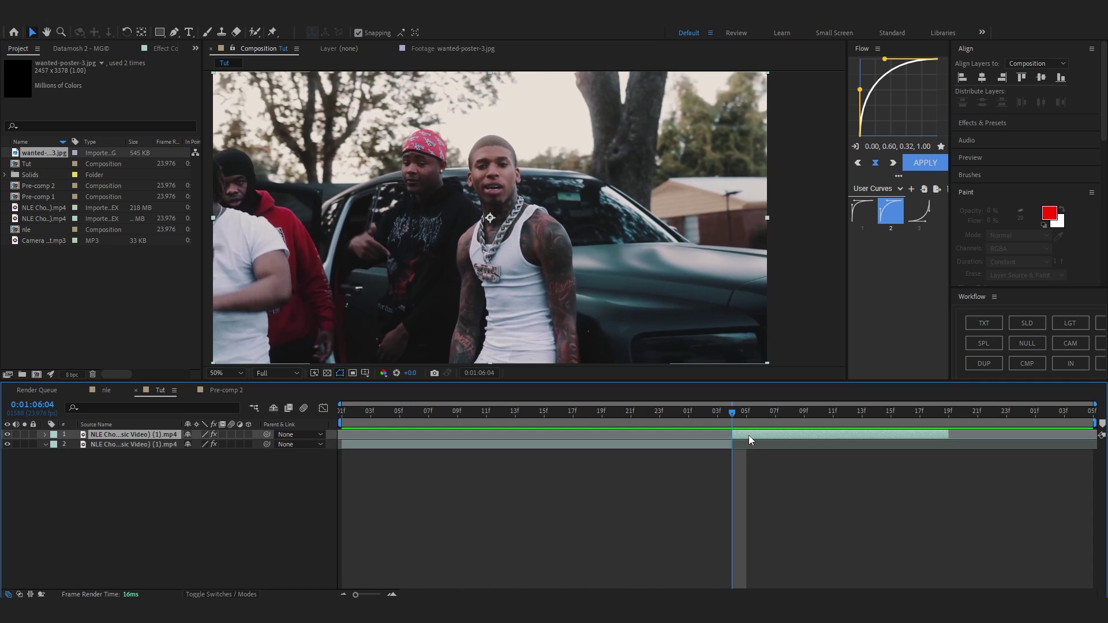
# Freeze the second part of the split clip, extend it to the composition's end and preview the result.
pyautogui.rightClick(747, 435)
pyautogui.moveTo(807, 156)
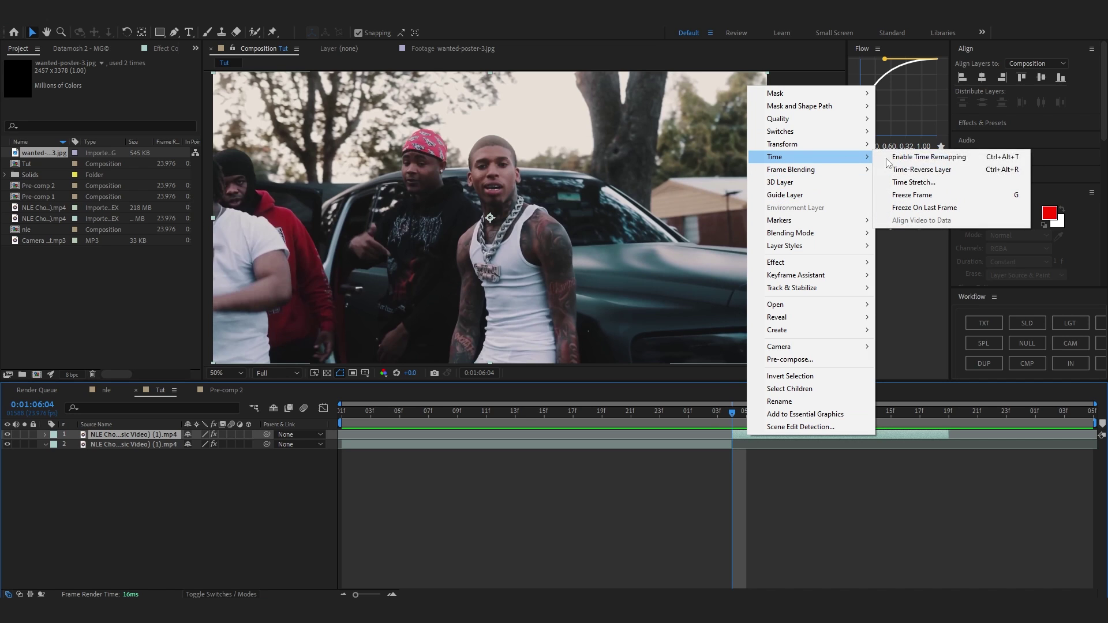
pyautogui.click(906, 195)
pyautogui.moveTo(947, 435); pyautogui.dragTo(1103, 440)
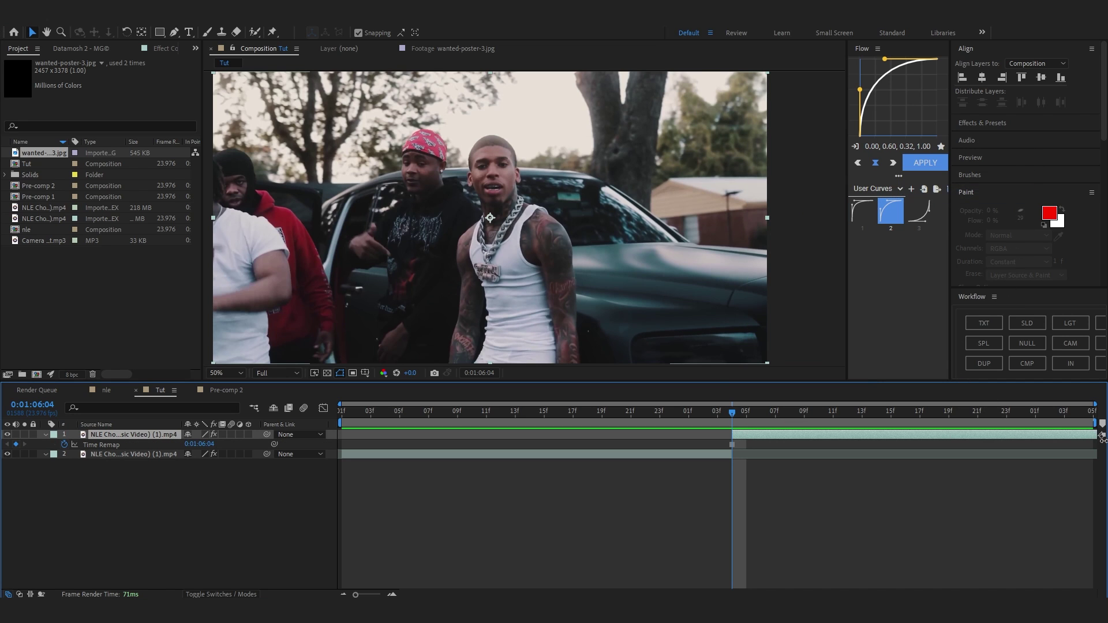
pyautogui.press('space')
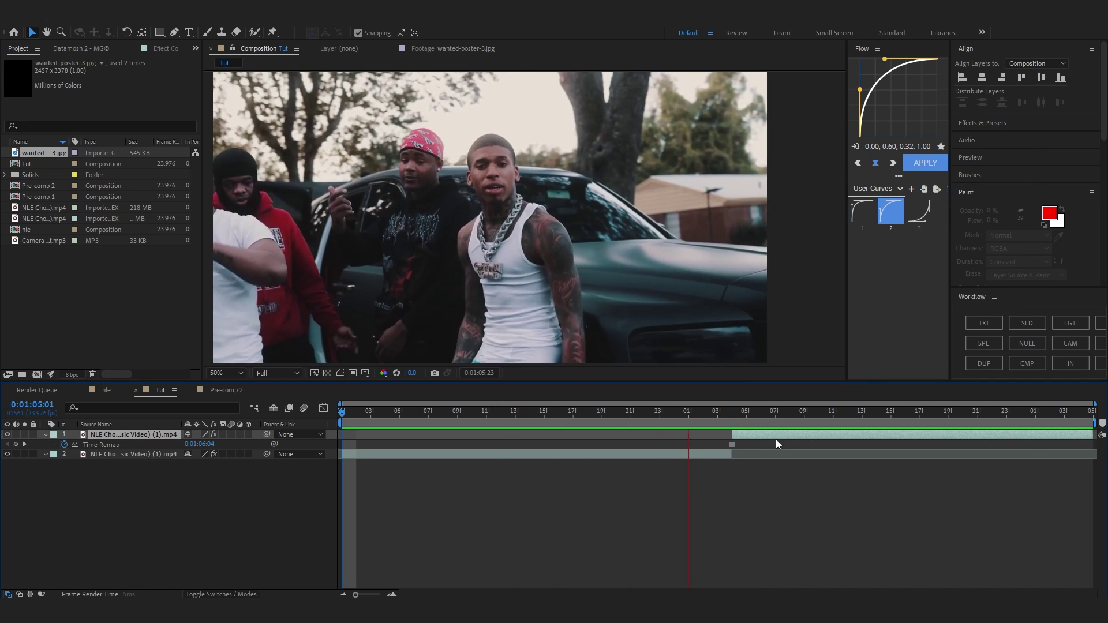
pyautogui.press('space')
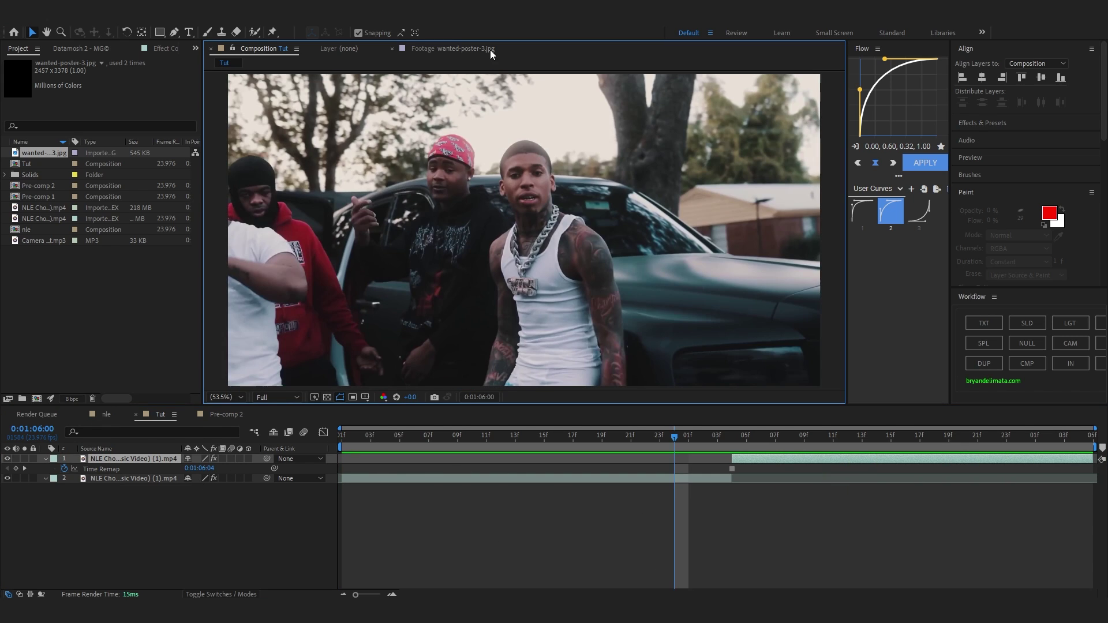
# Look at the wanted-poster-3.jpg footage and add it as the top layer of the Tut composition.
pyautogui.click(481, 48)
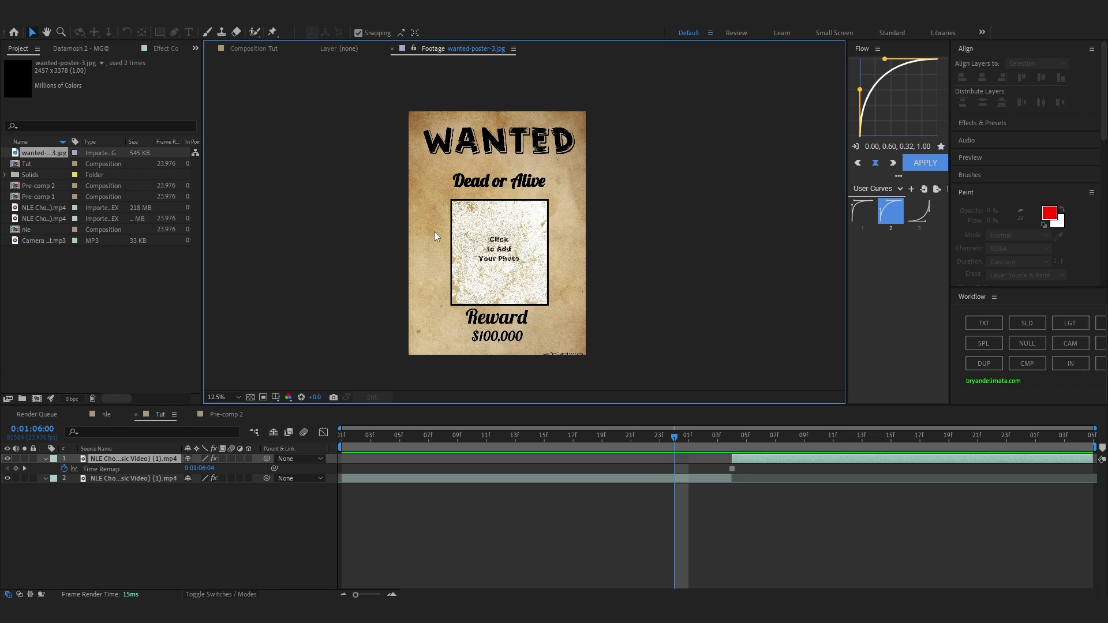
pyautogui.click(265, 51)
pyautogui.moveTo(24, 153); pyautogui.dragTo(670, 458)
pyautogui.scroll(-3, 549, 275)
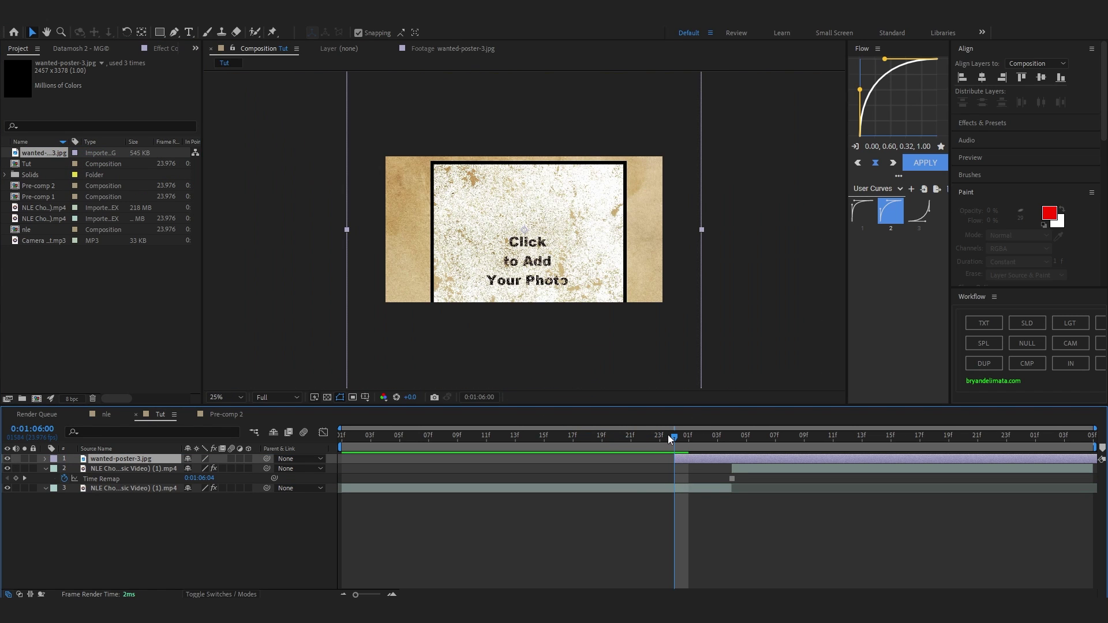
# Scale the poster layer to 28% and shift it to start at 0:01:06:04.
pyautogui.press('s')
pyautogui.moveTo(213, 468); pyautogui.dragTo(169, 467)
pyautogui.scroll(2, 519, 277)
pyautogui.moveTo(698, 459); pyautogui.dragTo(751, 461)
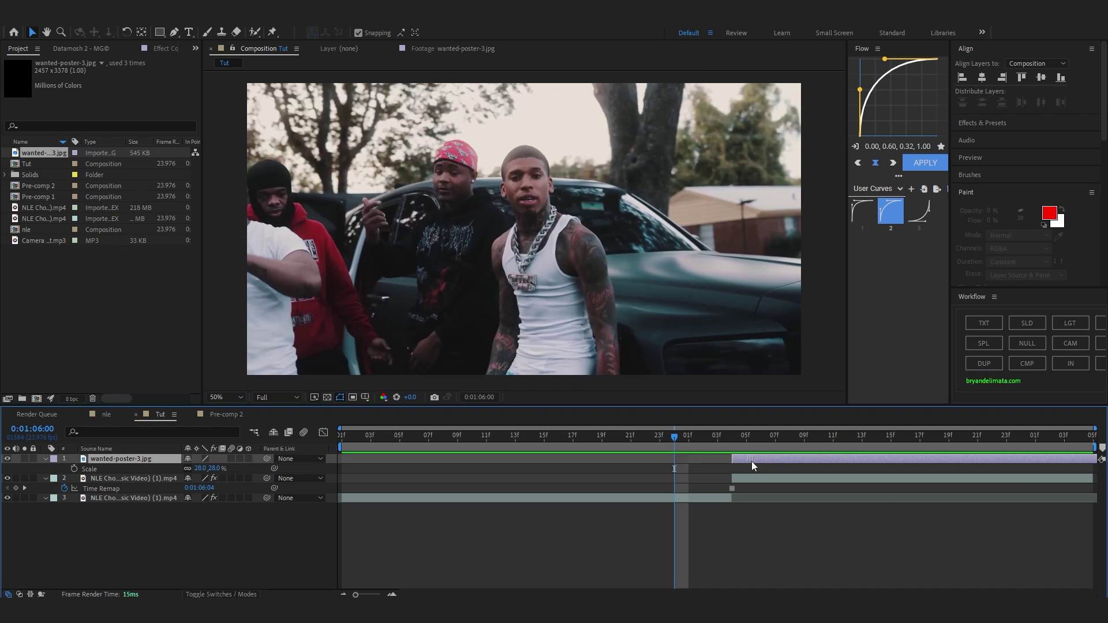
# Enlarge and reposition the poster at reduced opacity so its photo frame surrounds the man in white, and restore its opacity to 100%.
pyautogui.click(734, 437)
pyautogui.press('t')
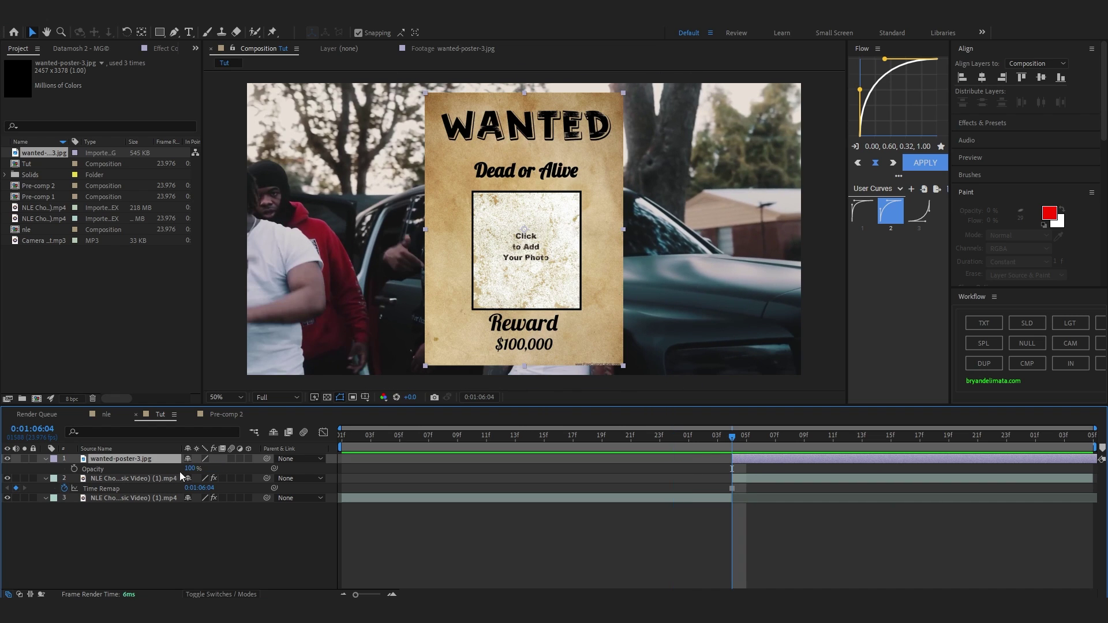
pyautogui.moveTo(188, 469); pyautogui.dragTo(225, 468)
pyautogui.click(494, 332)
pyautogui.moveTo(494, 329); pyautogui.dragTo(493, 333)
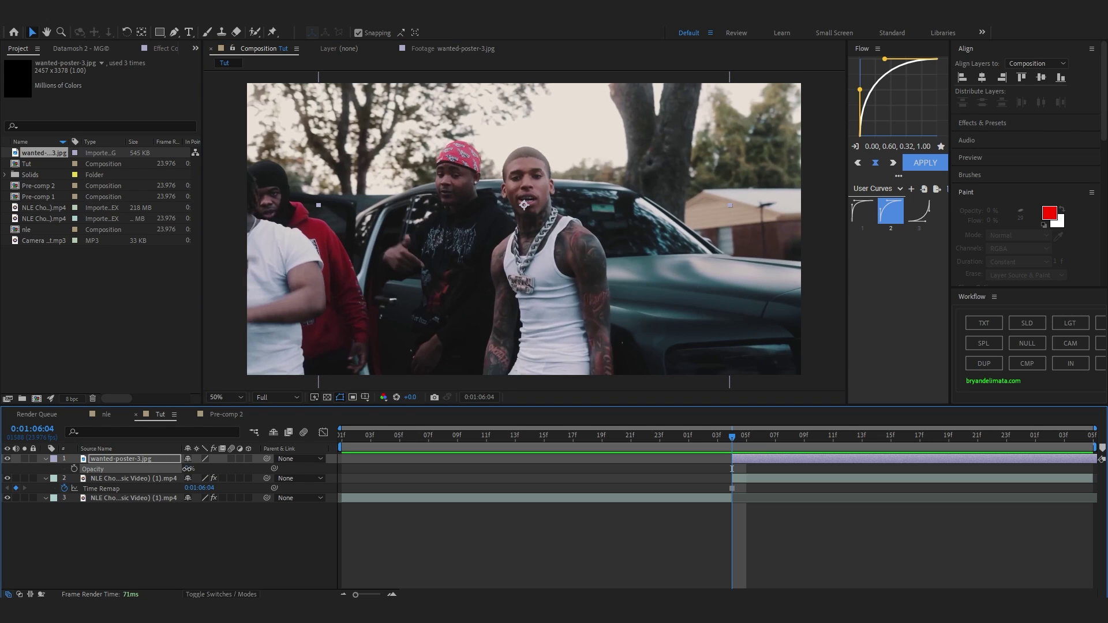
pyautogui.moveTo(186, 468); pyautogui.dragTo(263, 501)
# Duplicate the frozen video layer above the poster and lower the duplicate's opacity to 55%.
pyautogui.click(142, 479)
pyautogui.hotkey('ctrl', 'd')
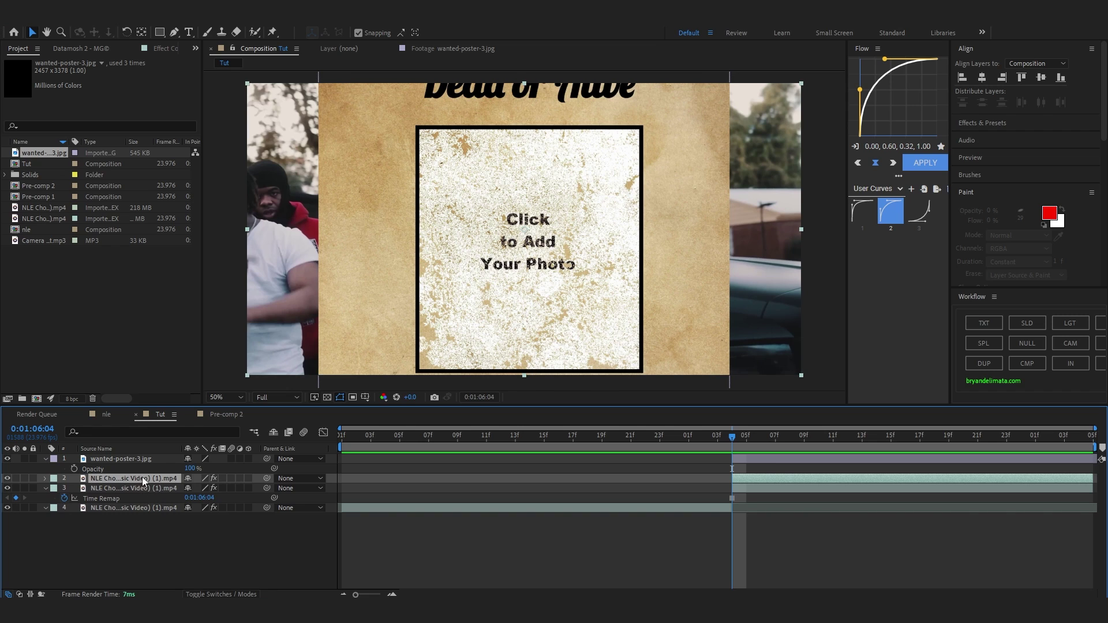
pyautogui.moveTo(144, 476)
pyautogui.mouseDown()
pyautogui.moveTo(140, 456)
pyautogui.moveTo(174, 471)
pyautogui.moveTo(159, 470)
pyautogui.mouseUp()
pyautogui.press('t')
pyautogui.press('t')
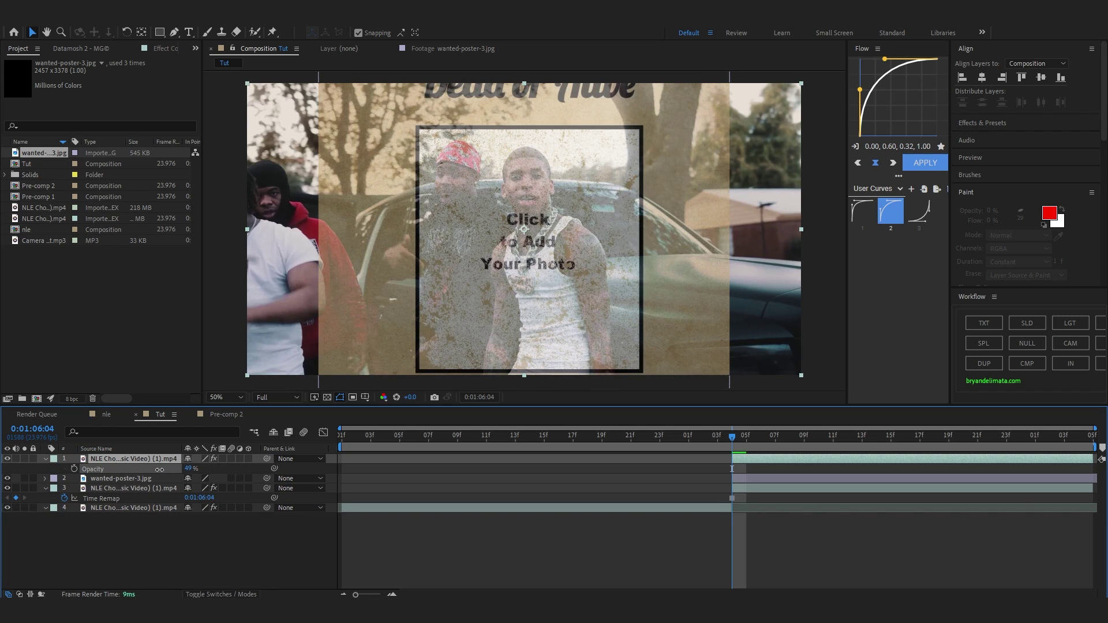
# Mask the duplicated clip with a rectangle matching the poster's photo frame and set its opacity to 100%.
pyautogui.click(160, 34)
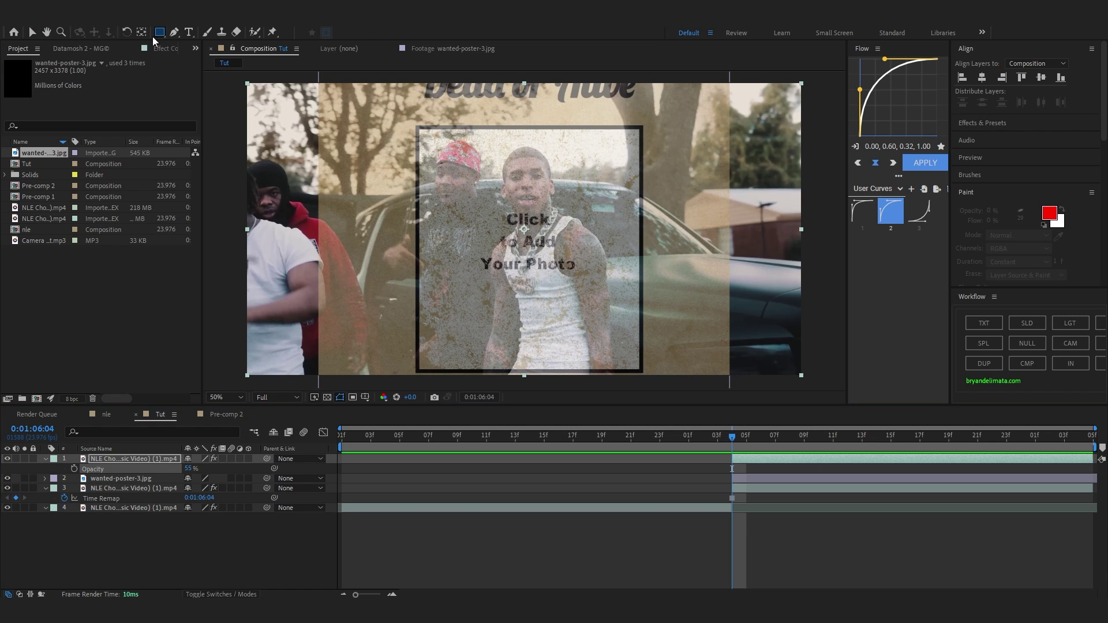
pyautogui.moveTo(418, 128); pyautogui.dragTo(641, 368)
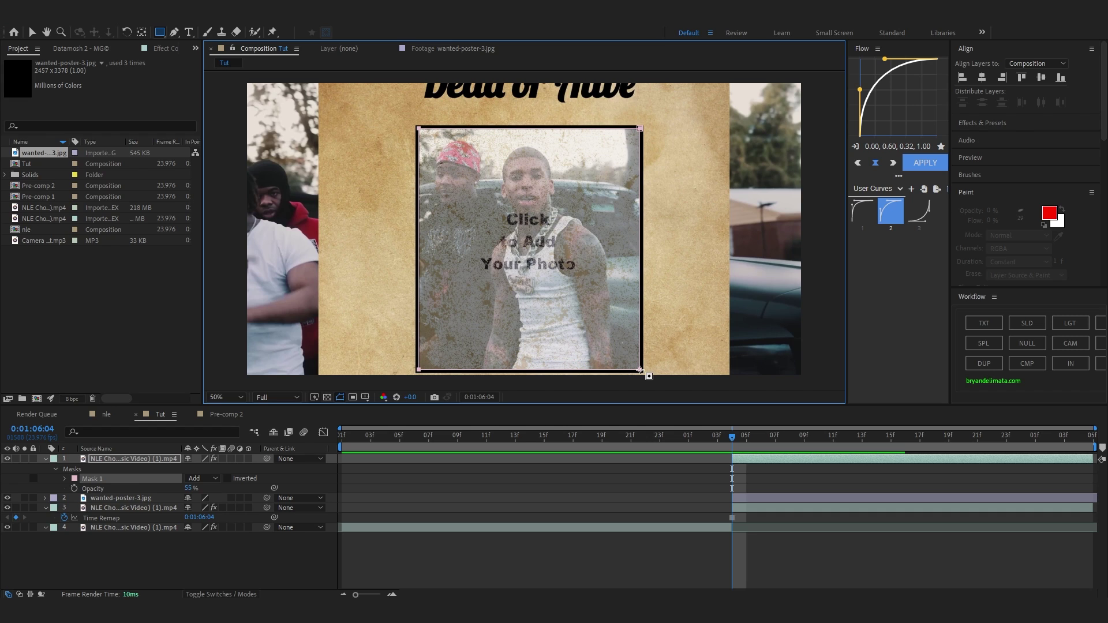
pyautogui.moveTo(189, 489); pyautogui.dragTo(304, 489)
pyautogui.click(416, 551)
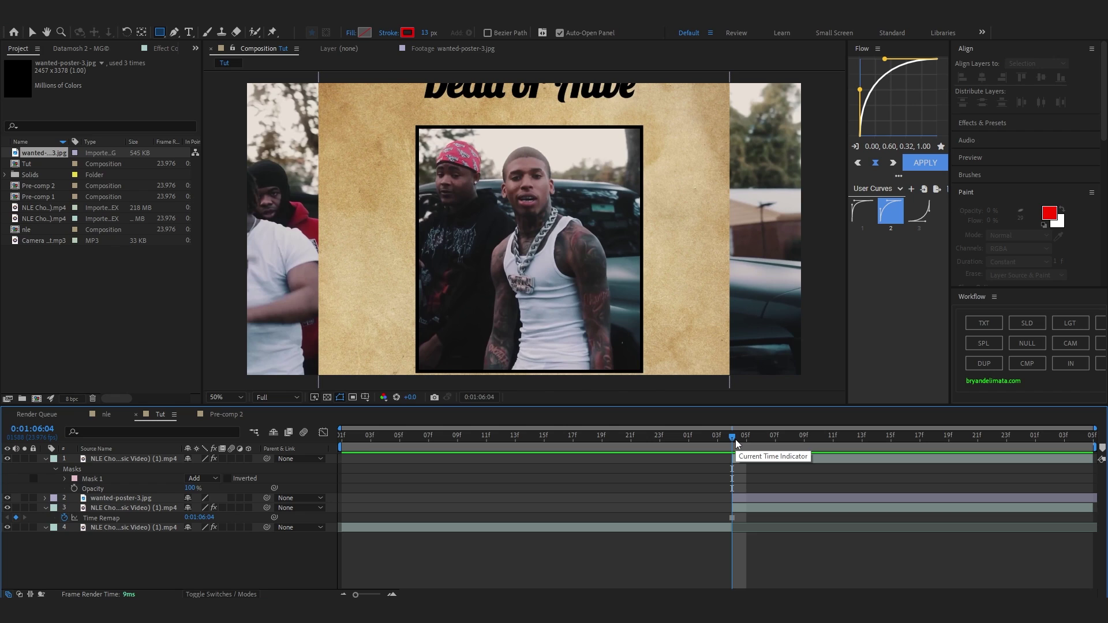
# Collapse the layer properties, create a null object and trim it to start at 0:01:06:04.
pyautogui.press('u')
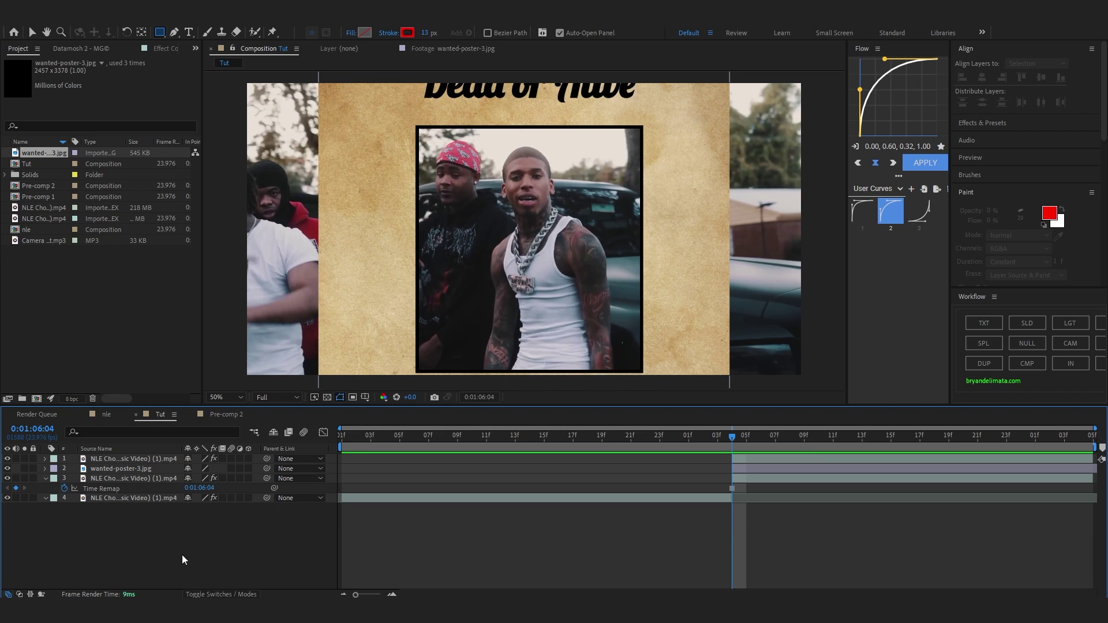
pyautogui.rightClick(157, 548)
pyautogui.moveTo(240, 414)
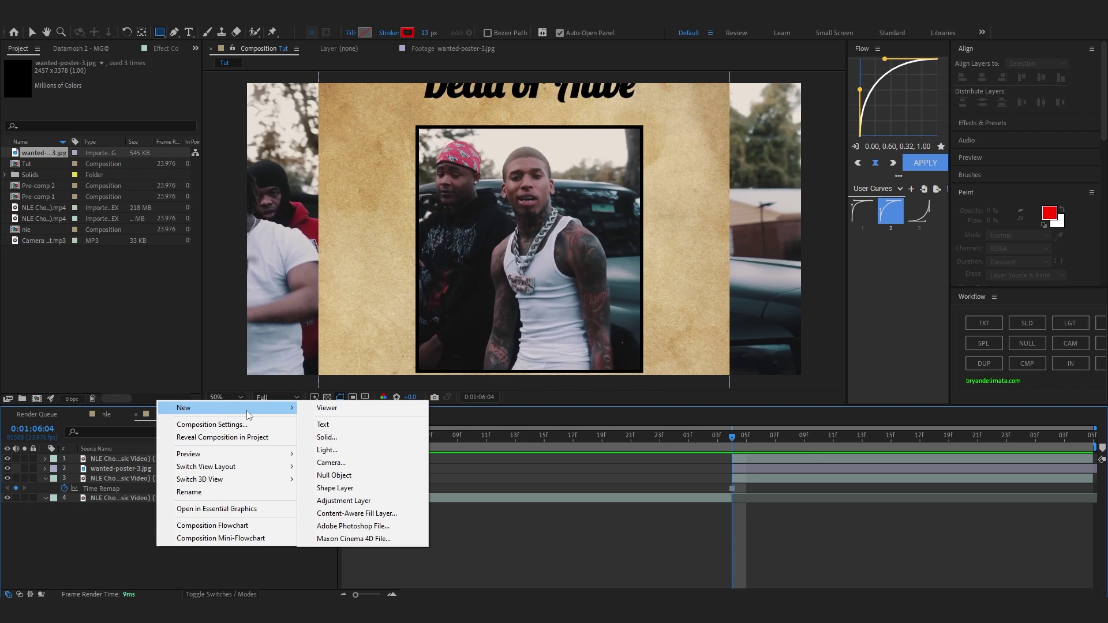
pyautogui.click(332, 475)
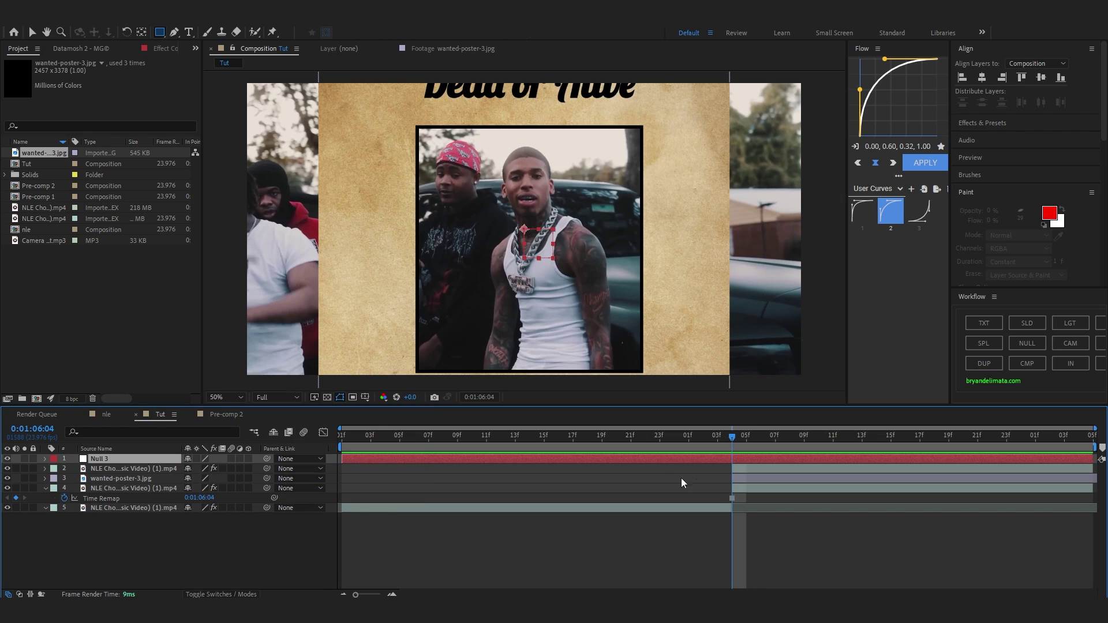
pyautogui.moveTo(338, 458); pyautogui.dragTo(732, 458)
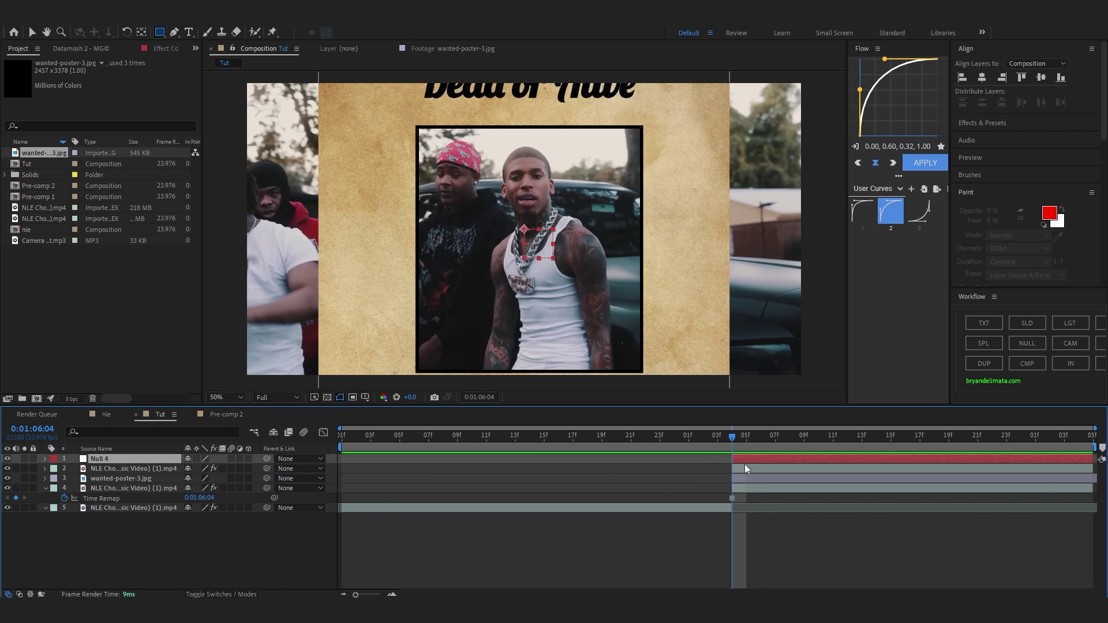
# Parent the masked clip and the poster layer to the null object.
pyautogui.click(137, 468)
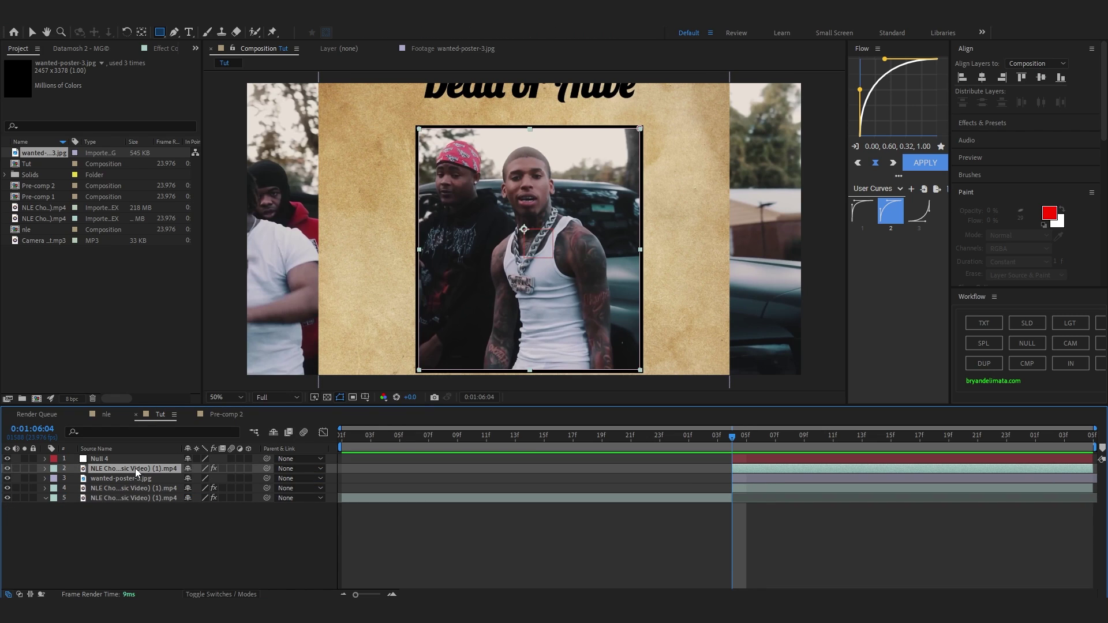
pyautogui.keyDown('shift'); pyautogui.click(139, 480); pyautogui.keyUp('shift')
pyautogui.moveTo(266, 478); pyautogui.dragTo(115, 458)
# Keyframe the null's scale from 100% at 0:01:06:04 to 49% at 0:01:07:04.
pyautogui.press('s')
pyautogui.moveTo(203, 472); pyautogui.dragTo(176, 475)
pyautogui.hotkey('ctrl', 'z')
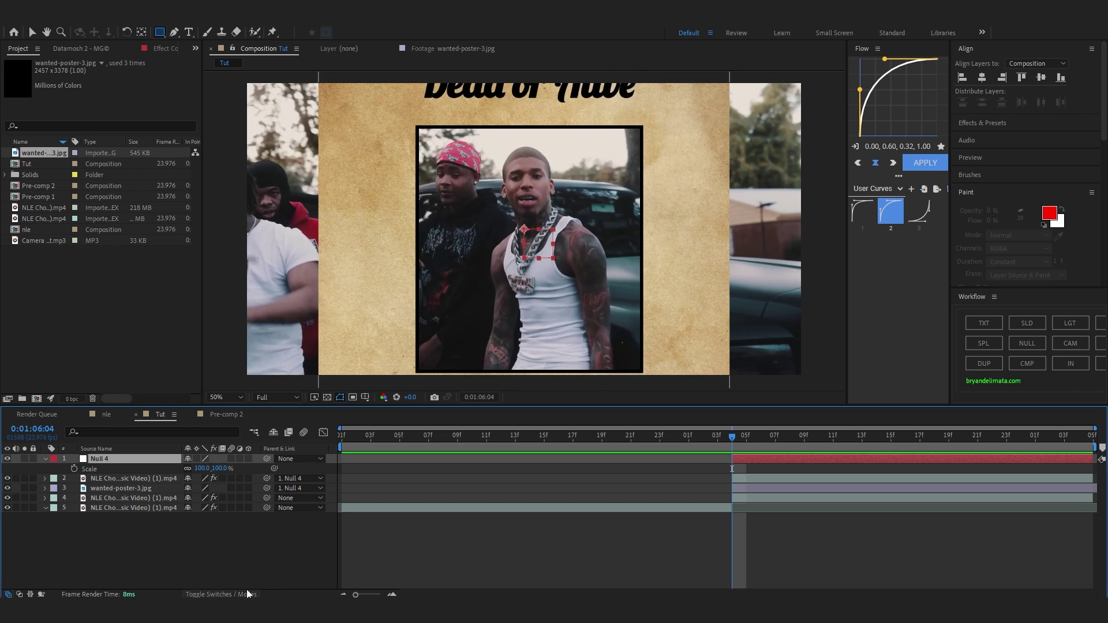
pyautogui.click(74, 469)
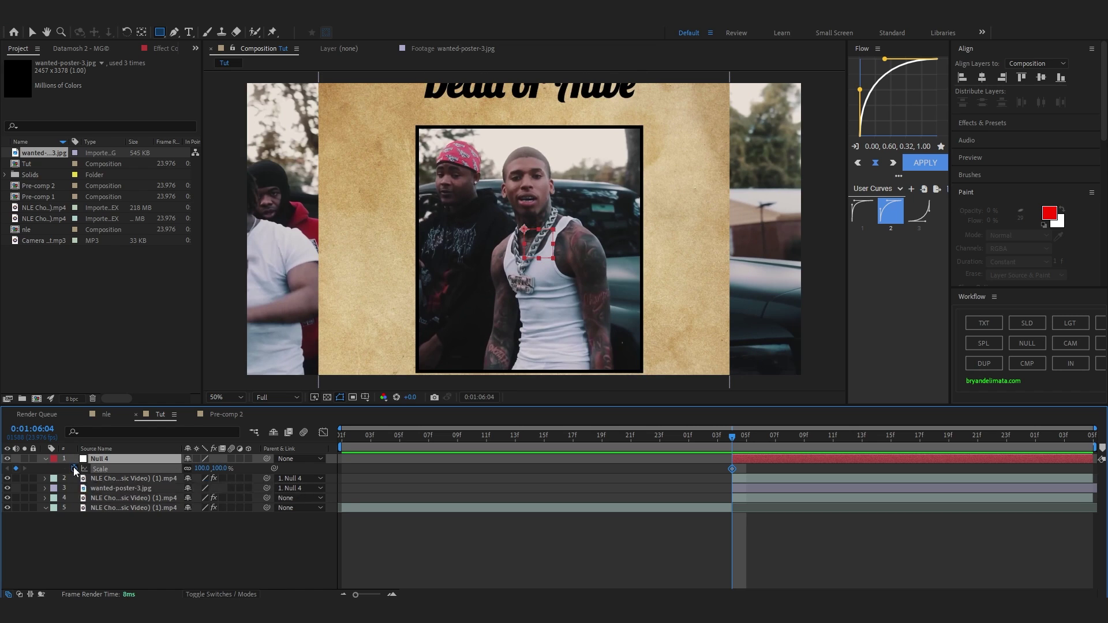
pyautogui.moveTo(732, 437)
pyautogui.mouseDown()
pyautogui.moveTo(929, 459)
pyautogui.moveTo(1080, 450)
pyautogui.mouseUp()
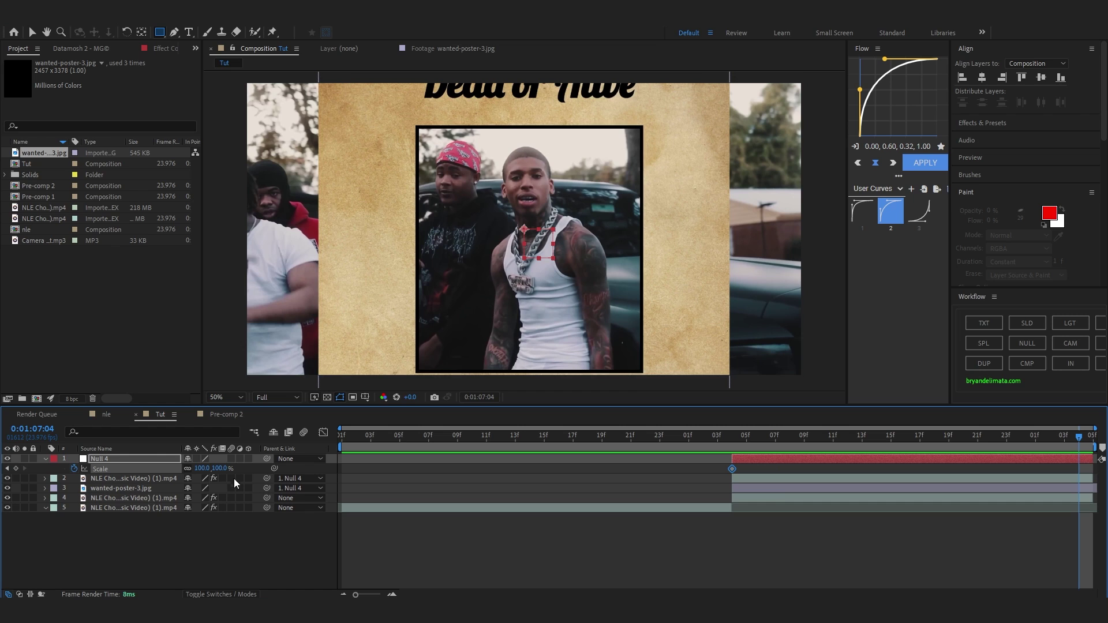
pyautogui.moveTo(202, 468); pyautogui.dragTo(173, 467)
pyautogui.click(196, 468)
pyautogui.write('49')
pyautogui.press('Return')
pyautogui.click(214, 534)
pyautogui.click(130, 461)
pyautogui.press('s')
# Keyframe the null's position from 960, 506 at 0:01:06:04 to 960, 540 at 0:01:07:04.
pyautogui.moveTo(1078, 437); pyautogui.dragTo(731, 468)
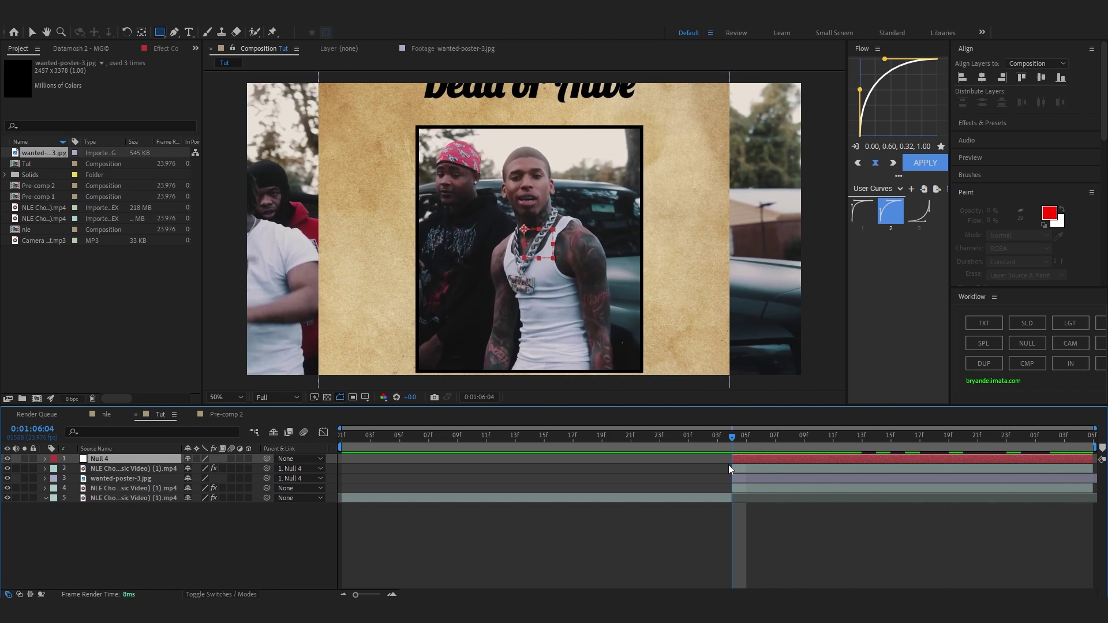
pyautogui.press('p')
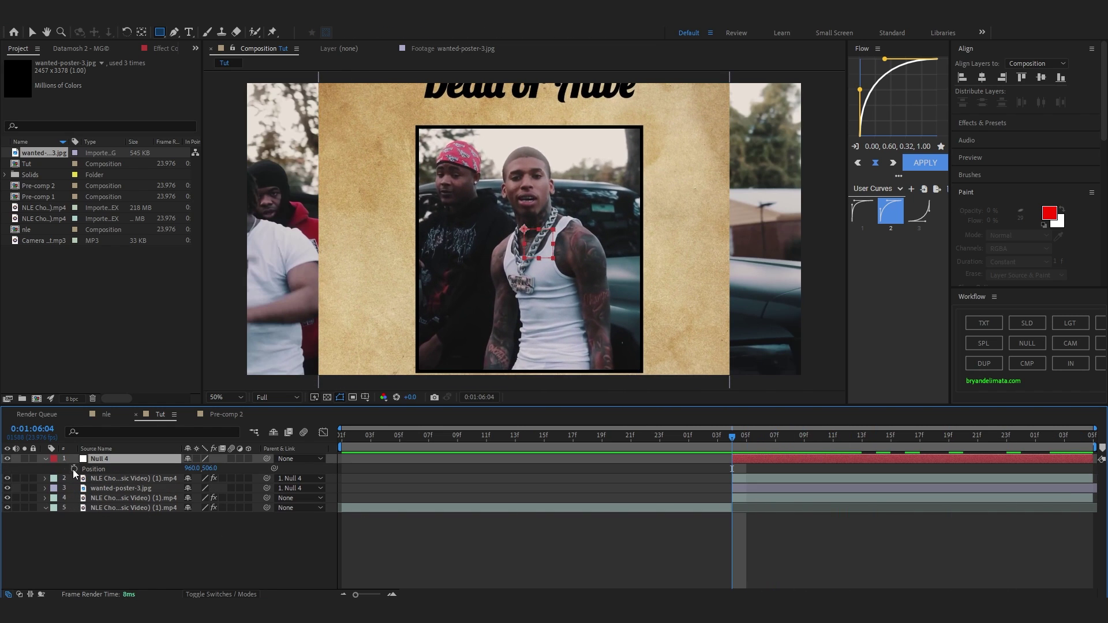
pyautogui.click(74, 468)
pyautogui.press('space')
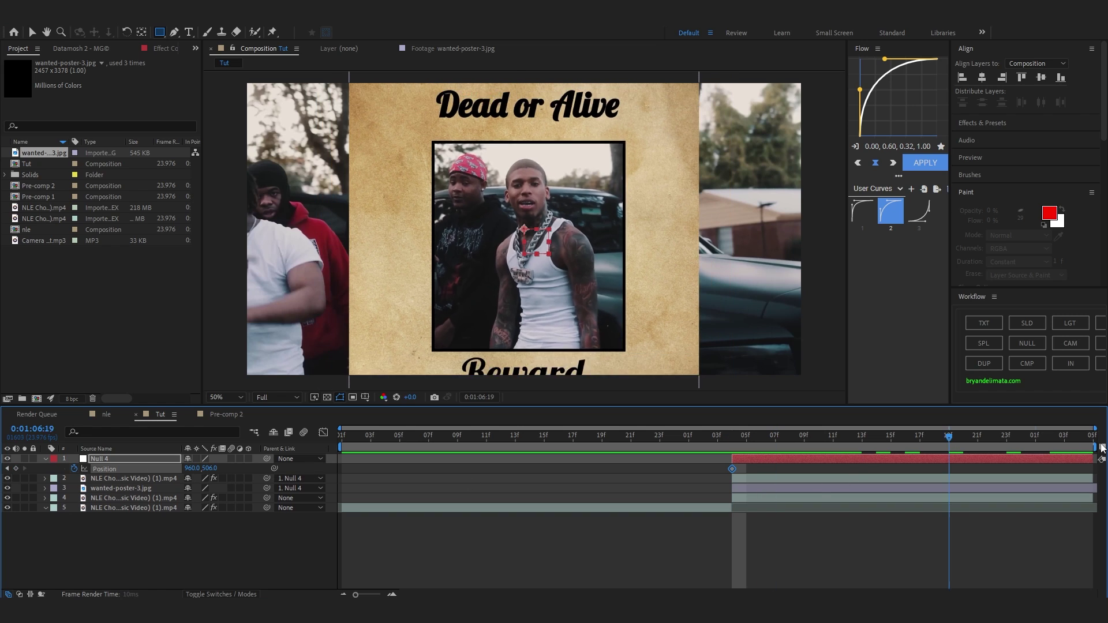
pyautogui.moveTo(203, 470); pyautogui.dragTo(220, 477)
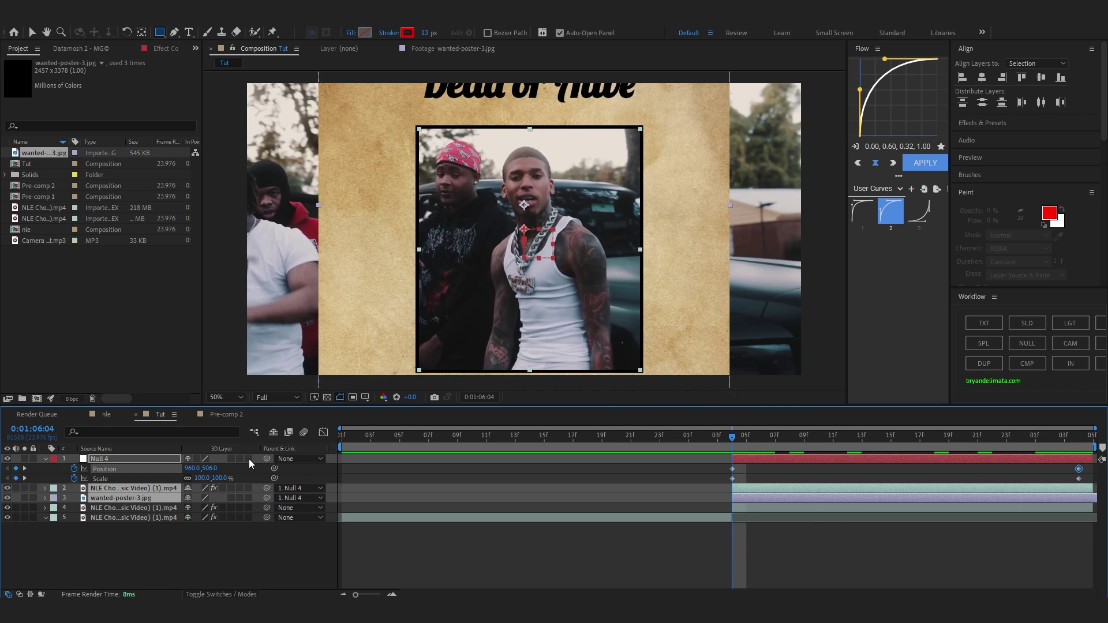
# Make the null, masked clip and poster 3D and keyframe the null's orientation from 0°, 0°, 0° to 345°, 342°, 356° at 0:01:07:04.
pyautogui.click(248, 459)
pyautogui.click(247, 494)
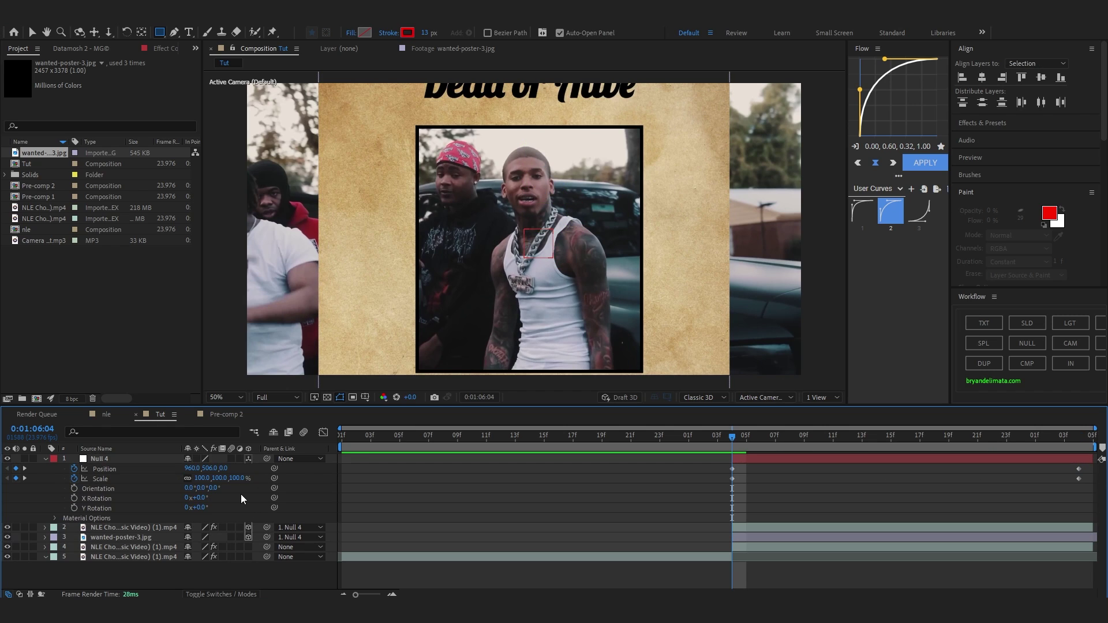
pyautogui.click(73, 488)
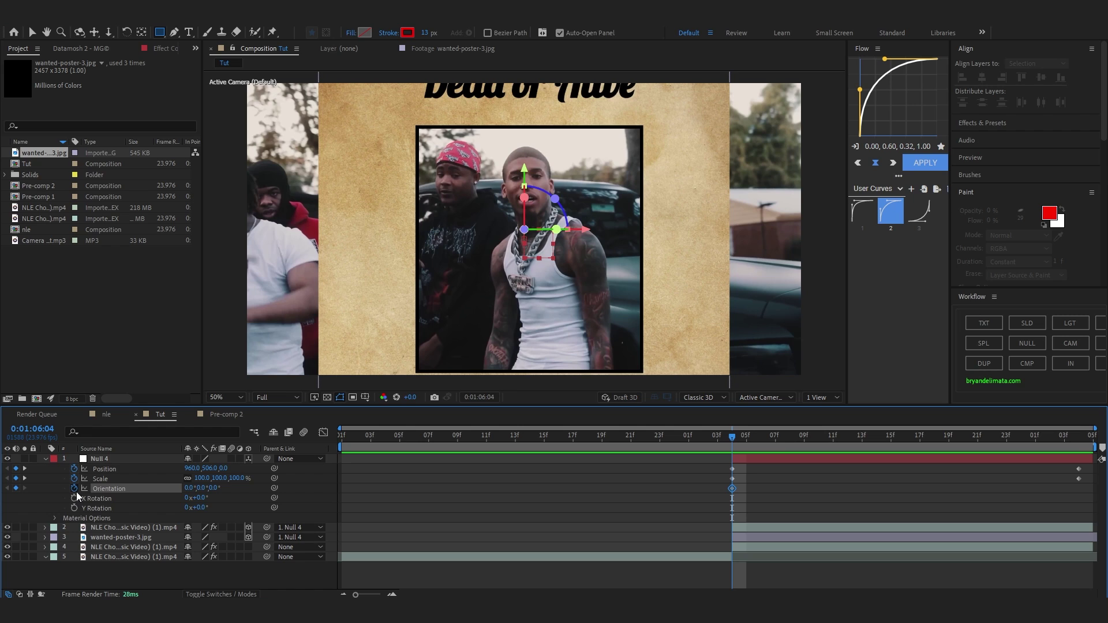
pyautogui.press('k')
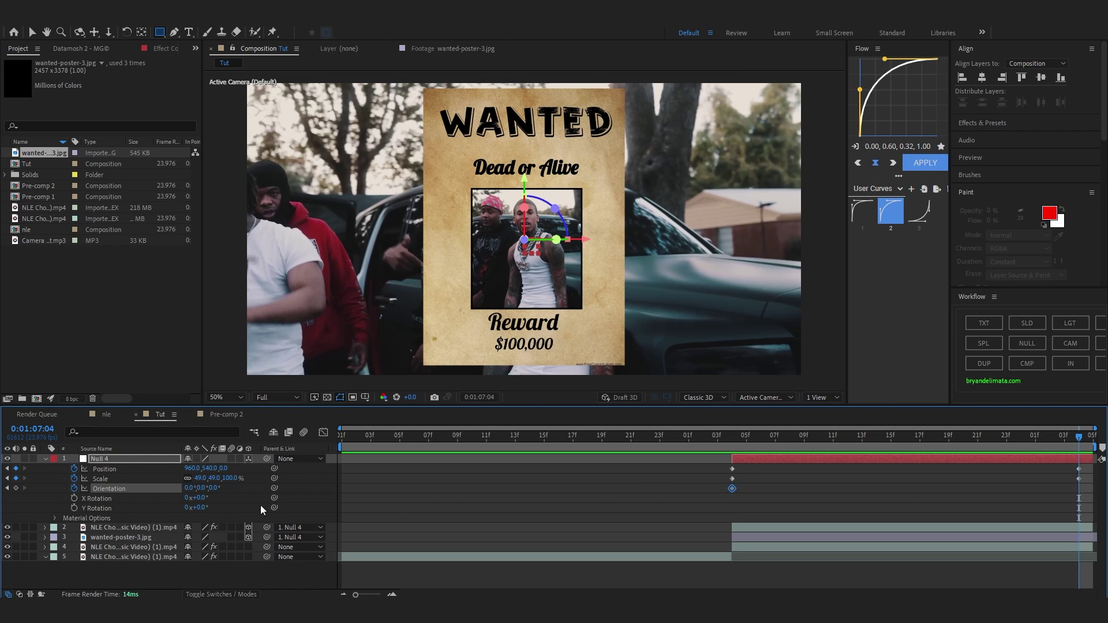
pyautogui.moveTo(203, 488); pyautogui.dragTo(191, 490)
# Apply Easy Ease to all the null's keyframes and lengthen the ease into the final keyframes in the speed graph.
pyautogui.moveTo(1092, 464); pyautogui.dragTo(682, 514)
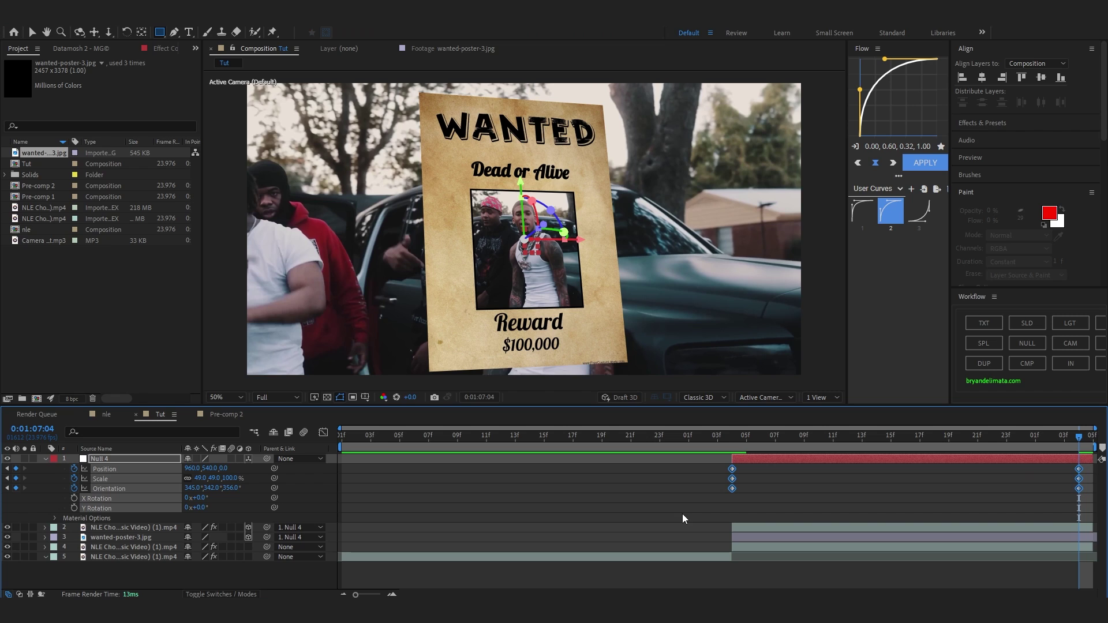
pyautogui.press('F9')
pyautogui.click(323, 432)
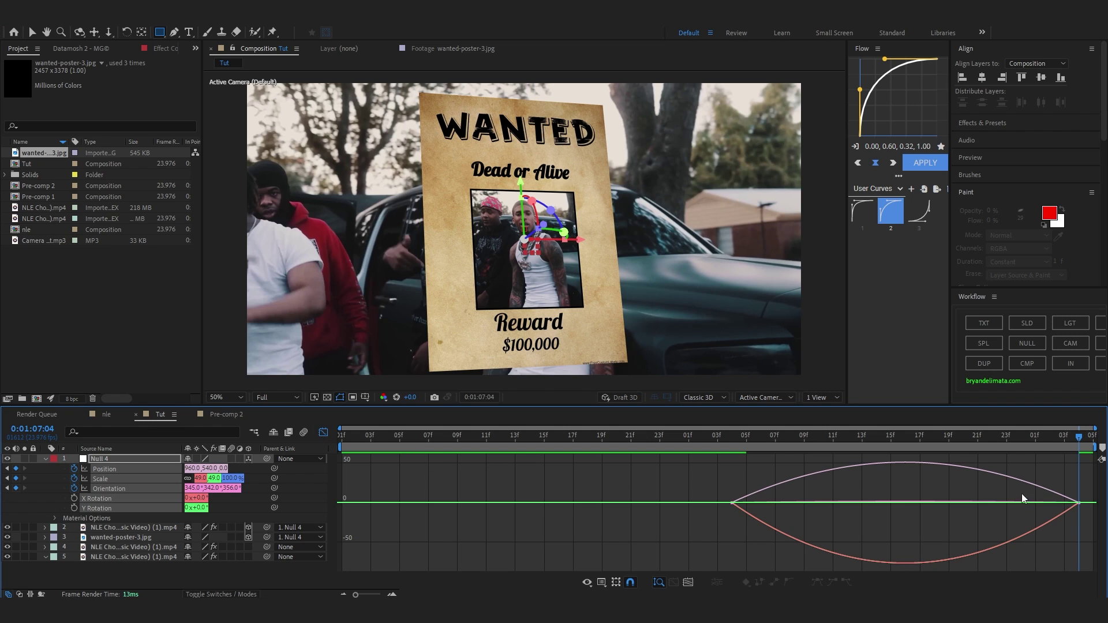
pyautogui.click(1077, 503)
pyautogui.moveTo(1022, 507); pyautogui.dragTo(905, 503)
# Apply the Tritone effect to the masked clip inside the poster's photo frame.
pyautogui.click(702, 443)
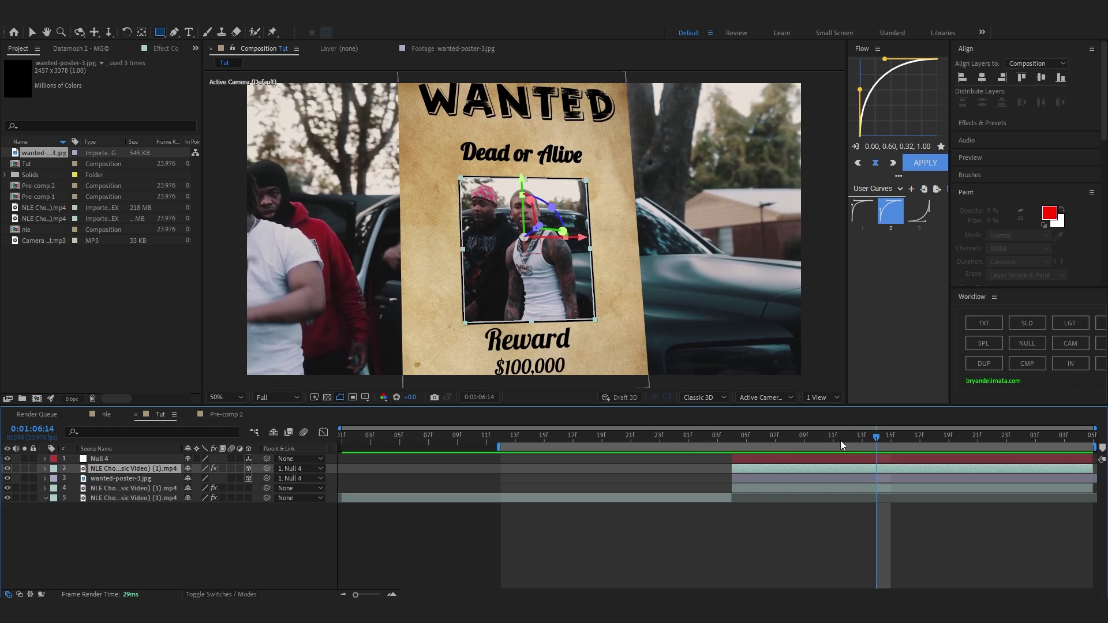
pyautogui.hotkey('ctrl', 'space')
pyautogui.write('tri')
pyautogui.press('Return')
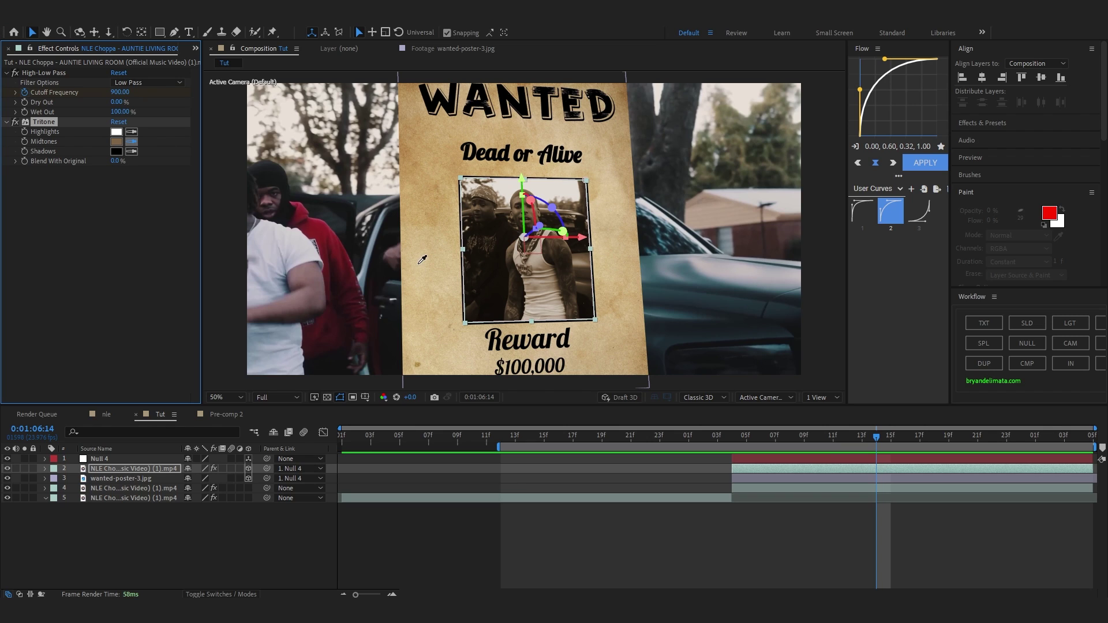
# Sample the poster's tan paper colour for the Tritone midtones and add a Noise effect with a raised amount to the masked clip.
pyautogui.click(407, 154)
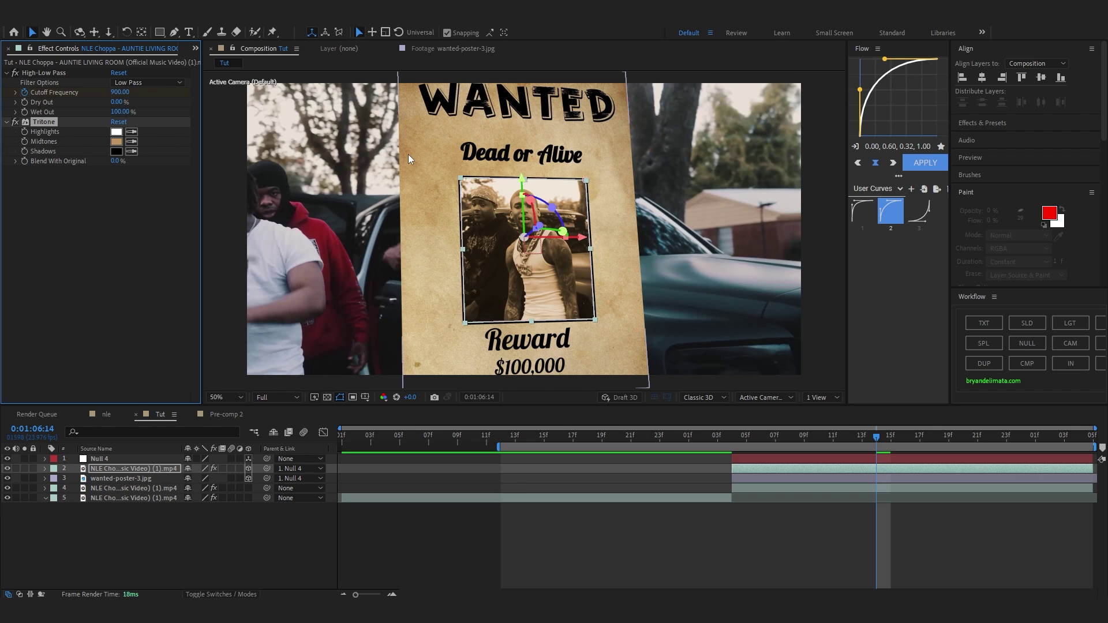
pyautogui.hotkey('ctrl', 'space')
pyautogui.write('noi')
pyautogui.click(46, 324)
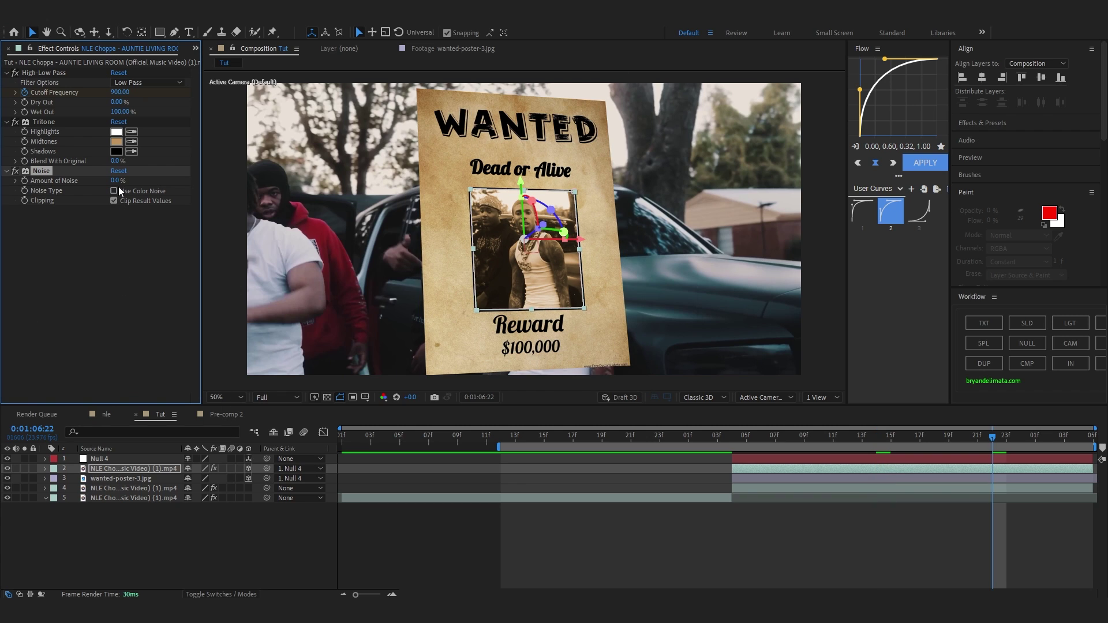
pyautogui.moveTo(117, 183); pyautogui.dragTo(119, 185)
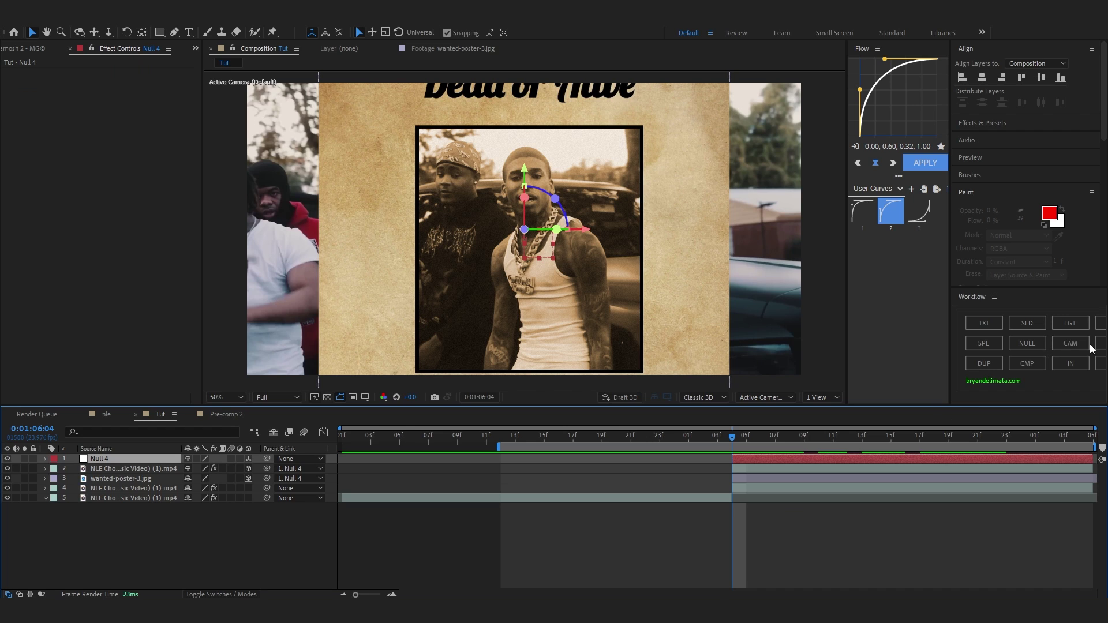
# Add an adjustment layer spanning the freeze-frame cut, starting at 0:01:05:23, and apply the S_Shake effect to it.
pyautogui.click(1096, 343)
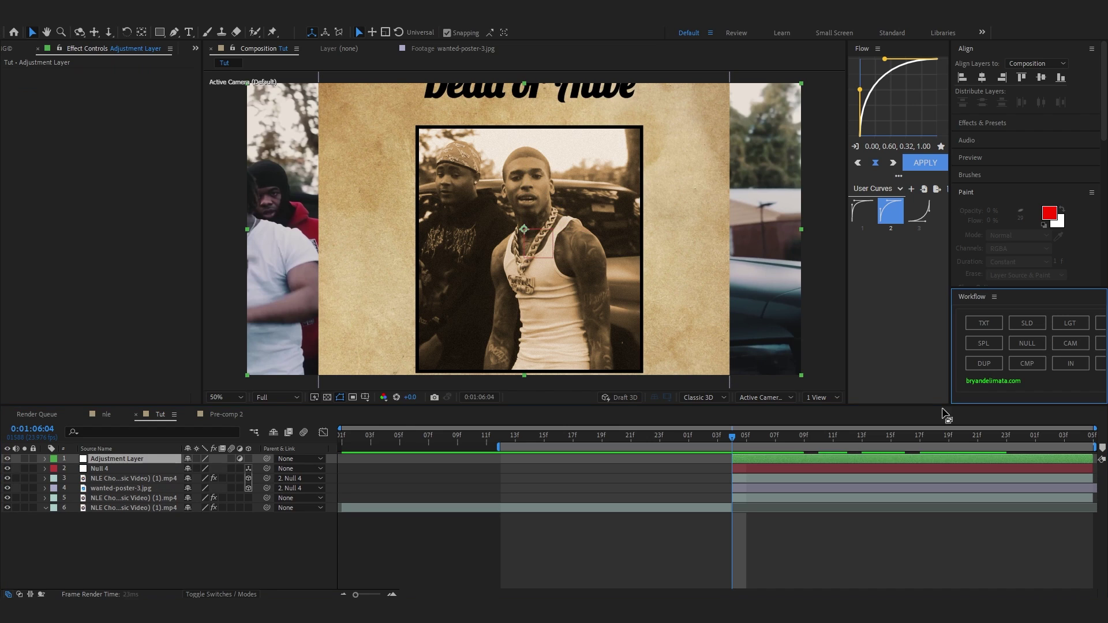
pyautogui.moveTo(852, 459); pyautogui.dragTo(776, 459)
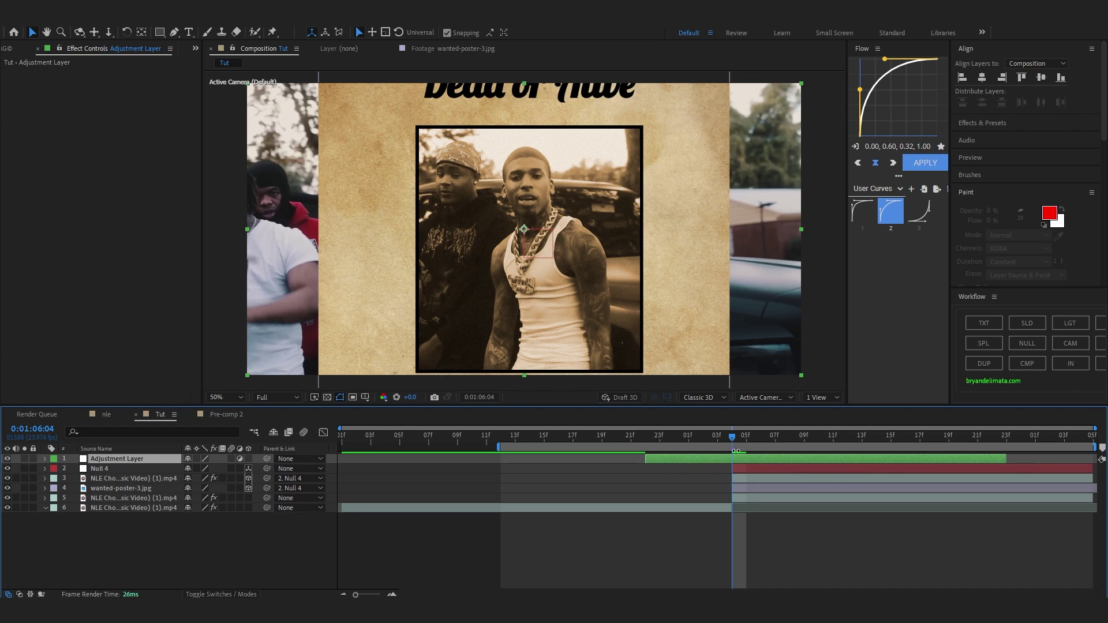
pyautogui.click(687, 439)
pyautogui.hotkey('ctrl', 'space')
pyautogui.write('shake')
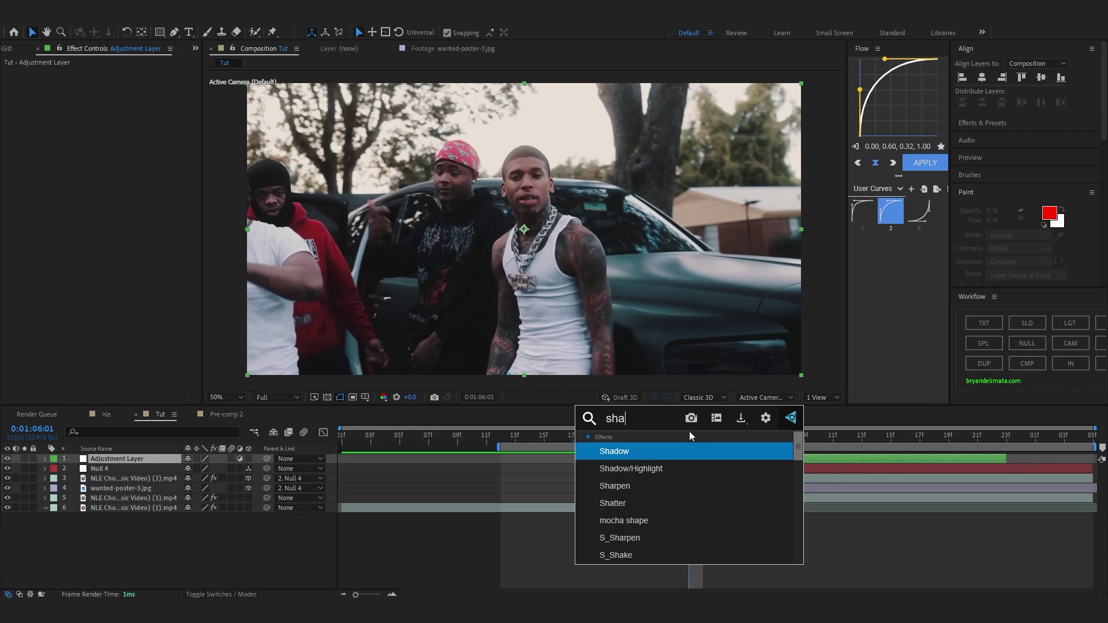
pyautogui.press('Return')
pyautogui.moveTo(719, 458); pyautogui.dragTo(733, 450)
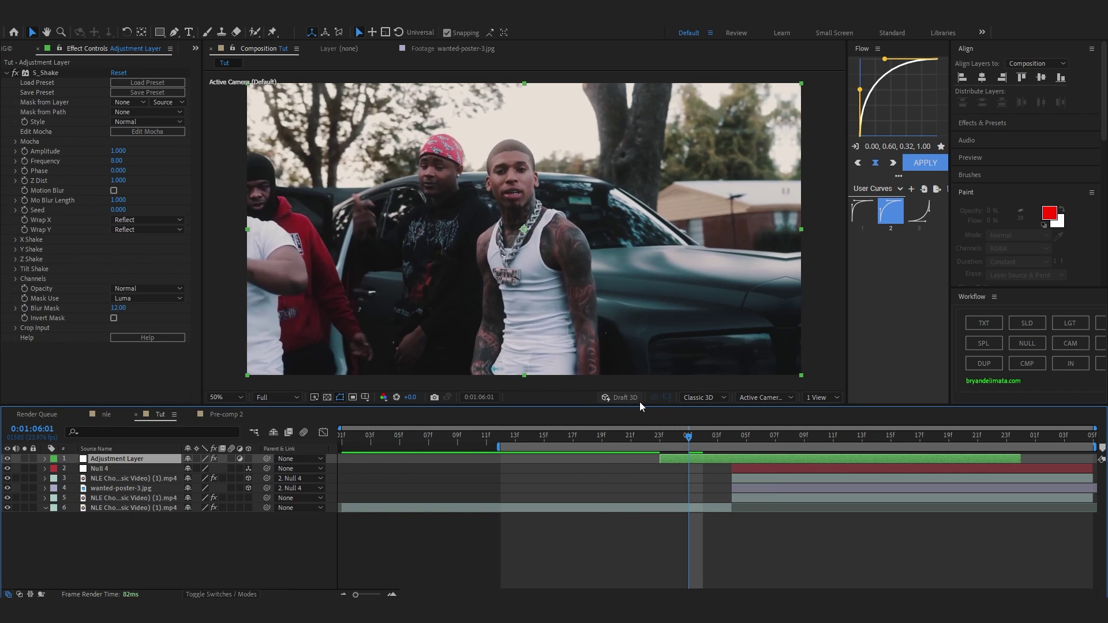
# Keyframe the S_Shake amplitude at 1 on 0:01:06:04 and at 0 on 0:01:06:01.
pyautogui.press('pagedown')
pyautogui.press('pagedown')
pyautogui.press('pagedown')
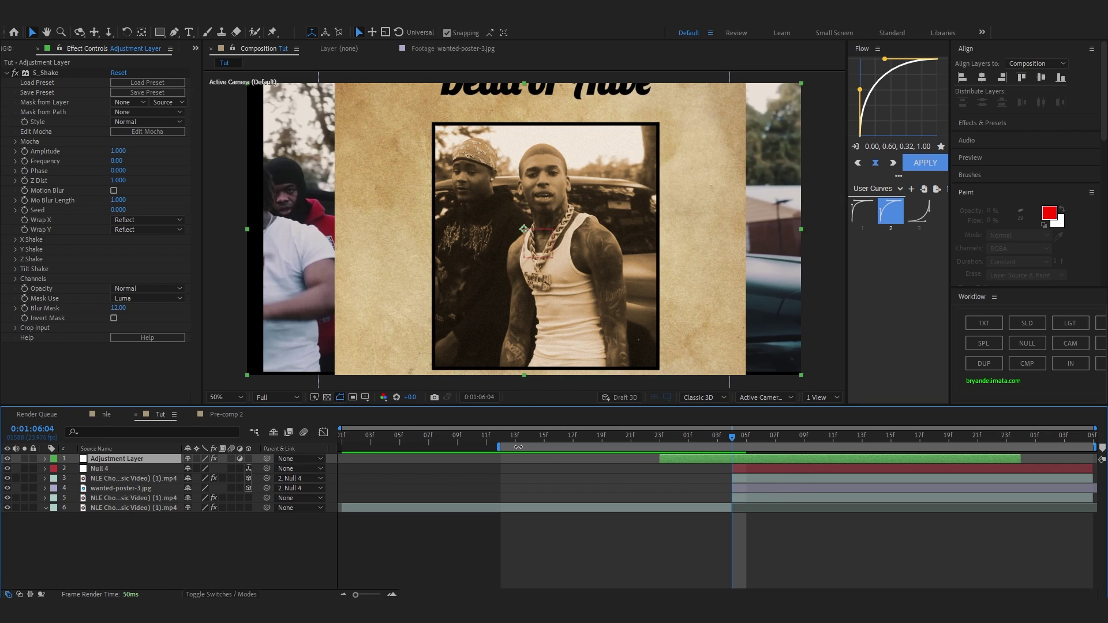
pyautogui.click(24, 152)
pyautogui.press('u')
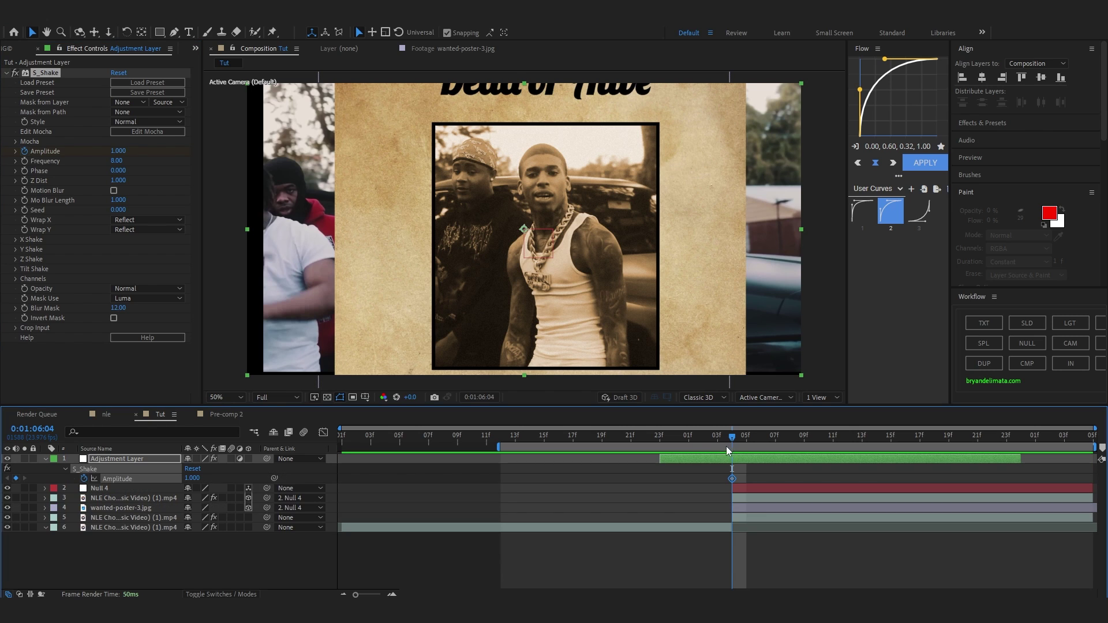
pyautogui.moveTo(728, 446); pyautogui.dragTo(685, 443)
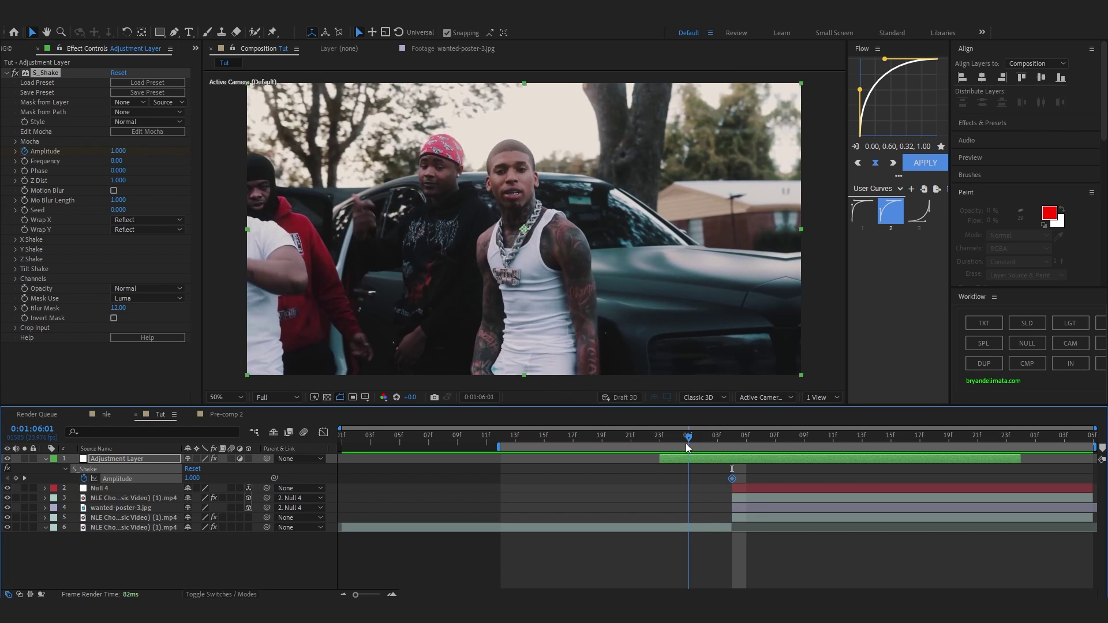
pyautogui.write('0')
pyautogui.press('Return')
# Keyframe the S_Shake amplitude back to 0 at 0:01:06:14.
pyautogui.moveTo(688, 461); pyautogui.dragTo(881, 460)
pyautogui.click(881, 461)
pyautogui.click(194, 478)
pyautogui.write('0')
pyautogui.press('Return')
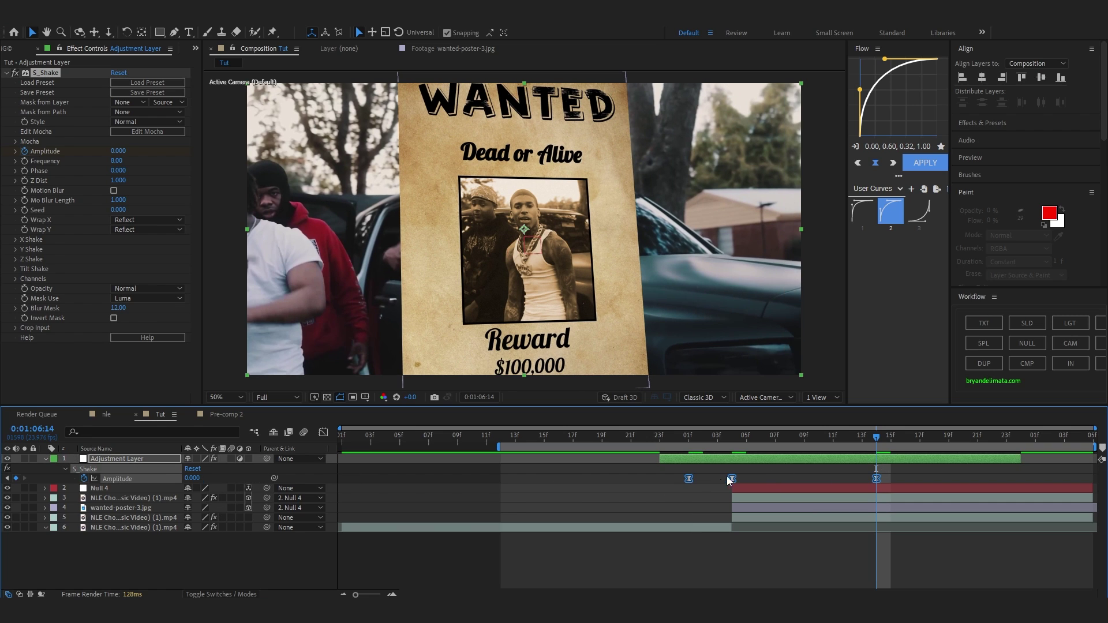
# Reshape the amplitude's speed graph, shortening the ease out of the middle keyframe and lengthening the ease into the final one.
pyautogui.click(323, 432)
pyautogui.click(731, 540)
pyautogui.moveTo(755, 540); pyautogui.dragTo(735, 541)
pyautogui.moveTo(852, 540); pyautogui.dragTo(803, 541)
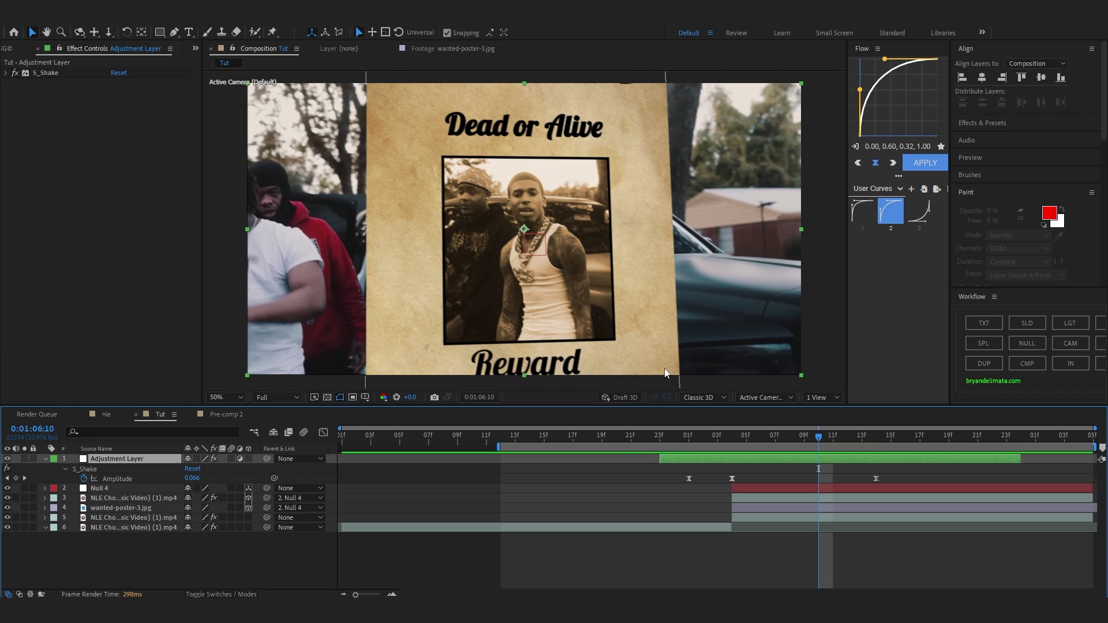
# Apply Motion Tile above S_Shake on the adjustment layer with output width and height of 200 and mirrored edges.
pyautogui.hotkey('ctrl', 'space')
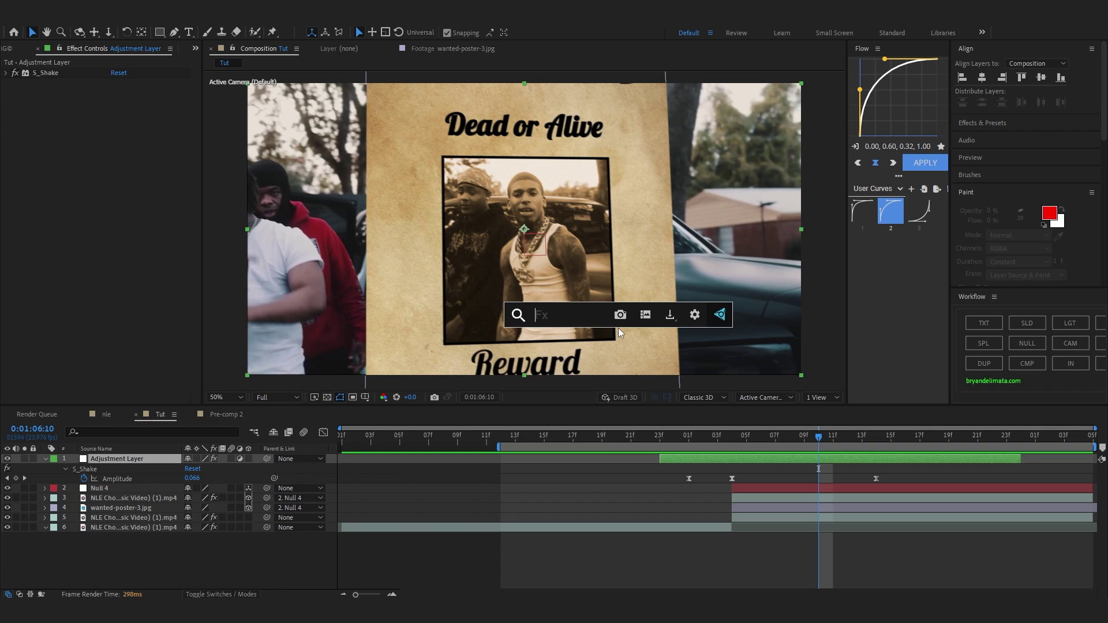
pyautogui.write('motion')
pyautogui.press('Down')
pyautogui.press('Return')
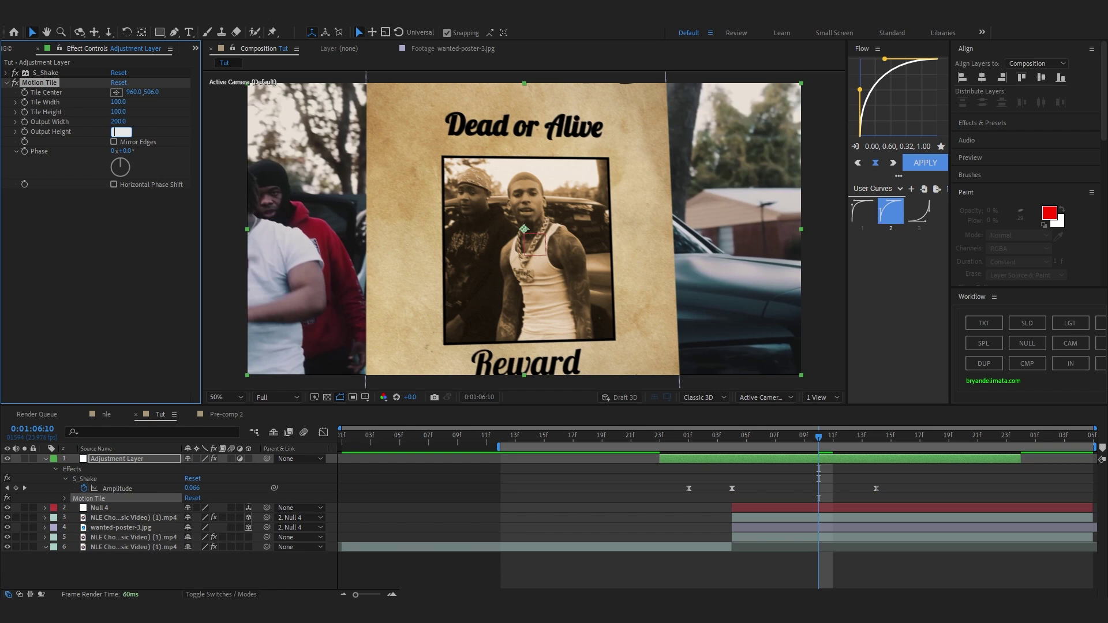
pyautogui.click(114, 141)
pyautogui.moveTo(44, 86); pyautogui.dragTo(35, 71)
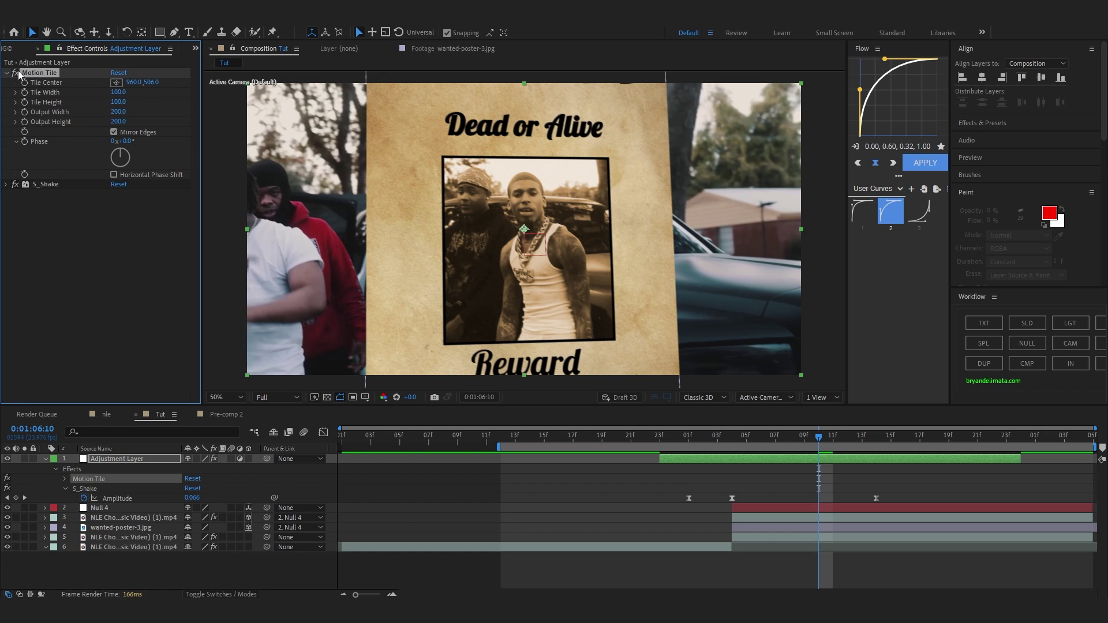
# Apply the Exposure effect to the adjustment layer and keyframe its exposure at 0 on 0:01:06:01.
pyautogui.click(697, 442)
pyautogui.hotkey('ctrl', 'space')
pyautogui.write('ex')
pyautogui.click(667, 460)
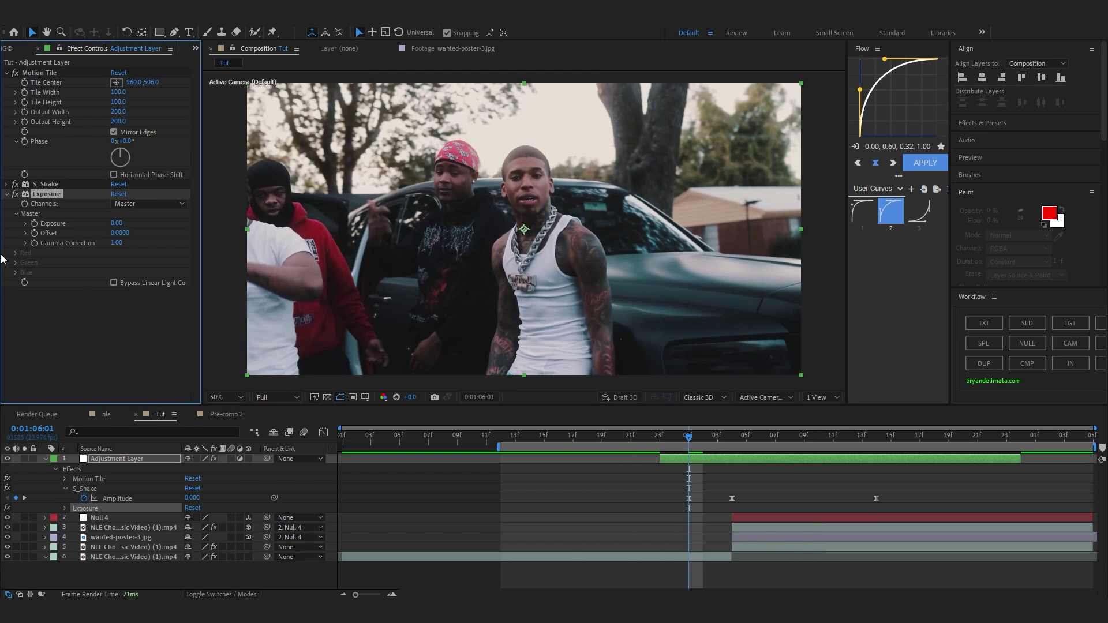
pyautogui.moveTo(723, 442); pyautogui.dragTo(676, 441)
# Keyframe the exposure at 1.5 on 0:01:06:04 and back to 0 on 0:01:06:14.
pyautogui.click(731, 442)
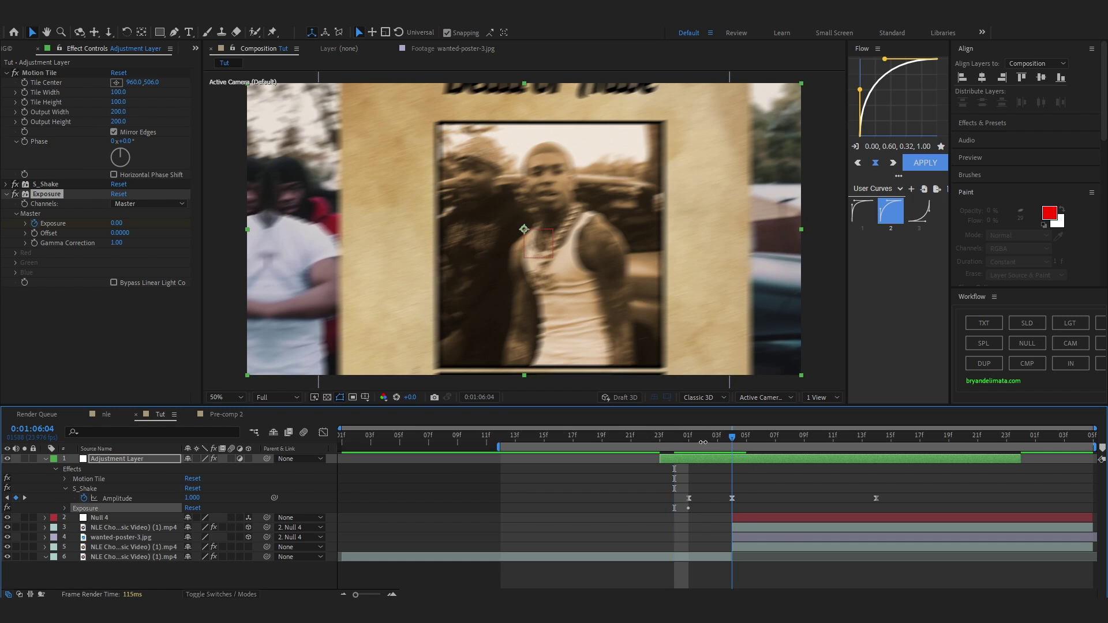
pyautogui.click(116, 223)
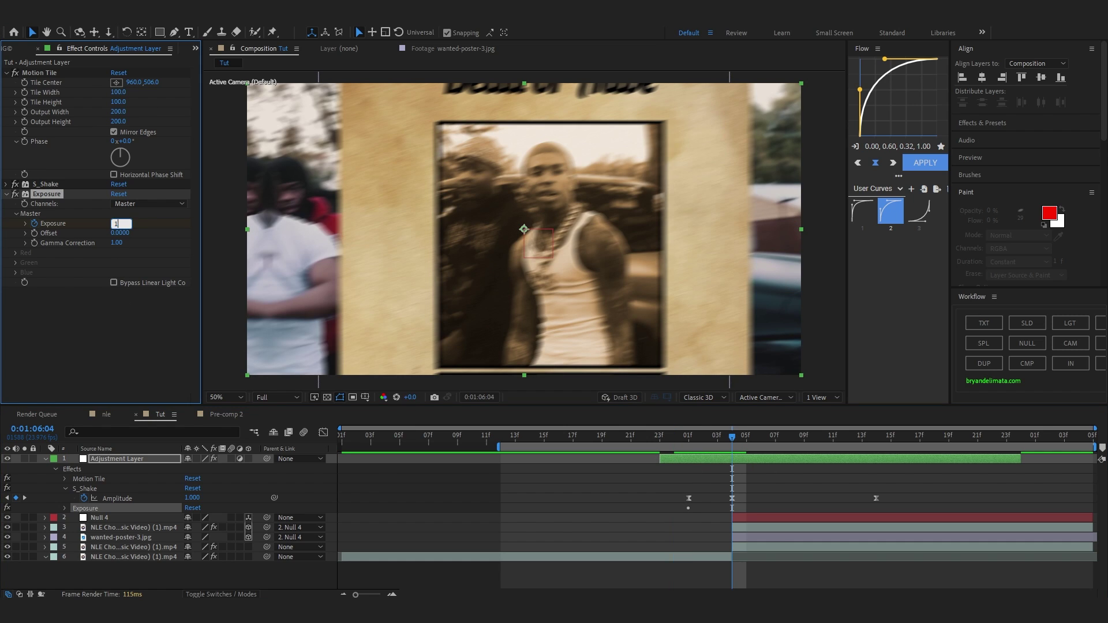
pyautogui.write('1.5')
pyautogui.press('Return')
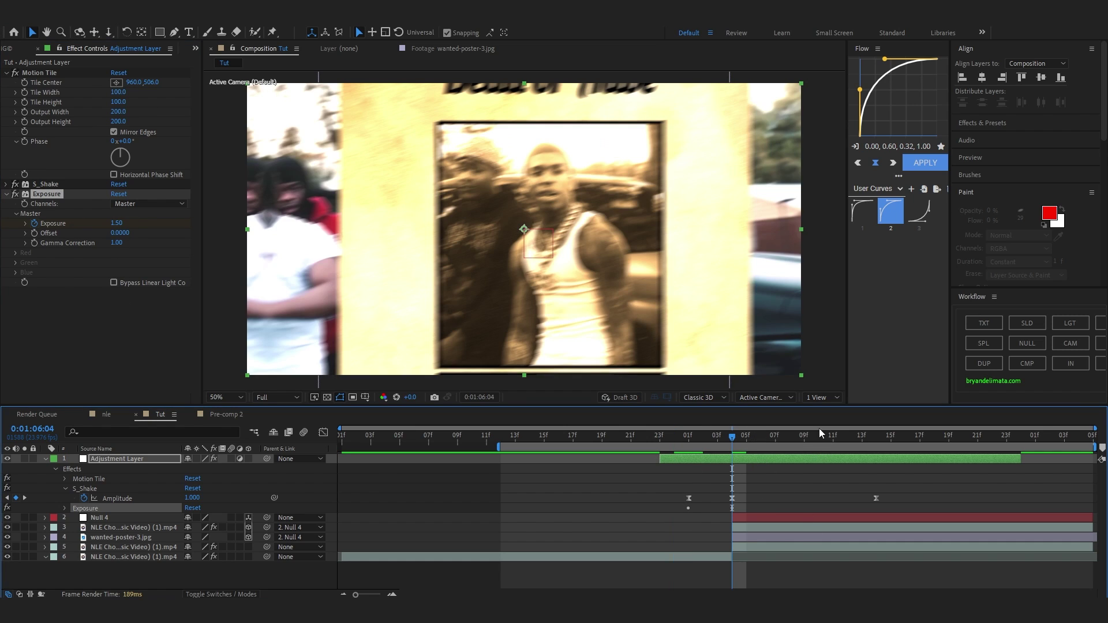
pyautogui.moveTo(860, 443); pyautogui.dragTo(876, 442)
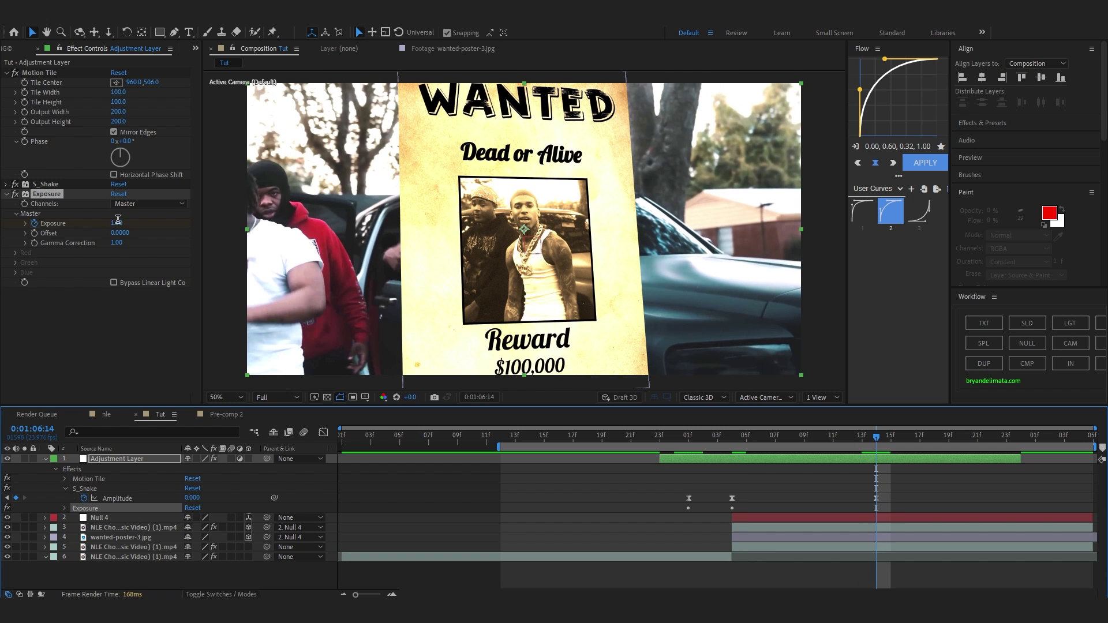
pyautogui.click(116, 223)
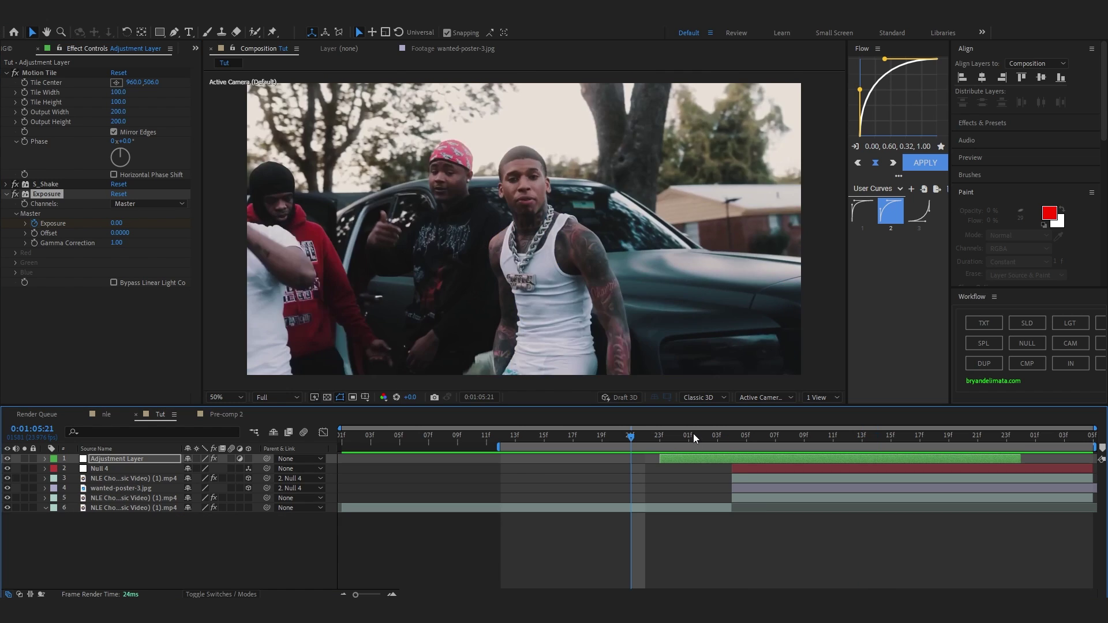
# Set the S_Shake frequency to 10 and play back the transition.
pyautogui.moveTo(694, 440); pyautogui.dragTo(760, 443)
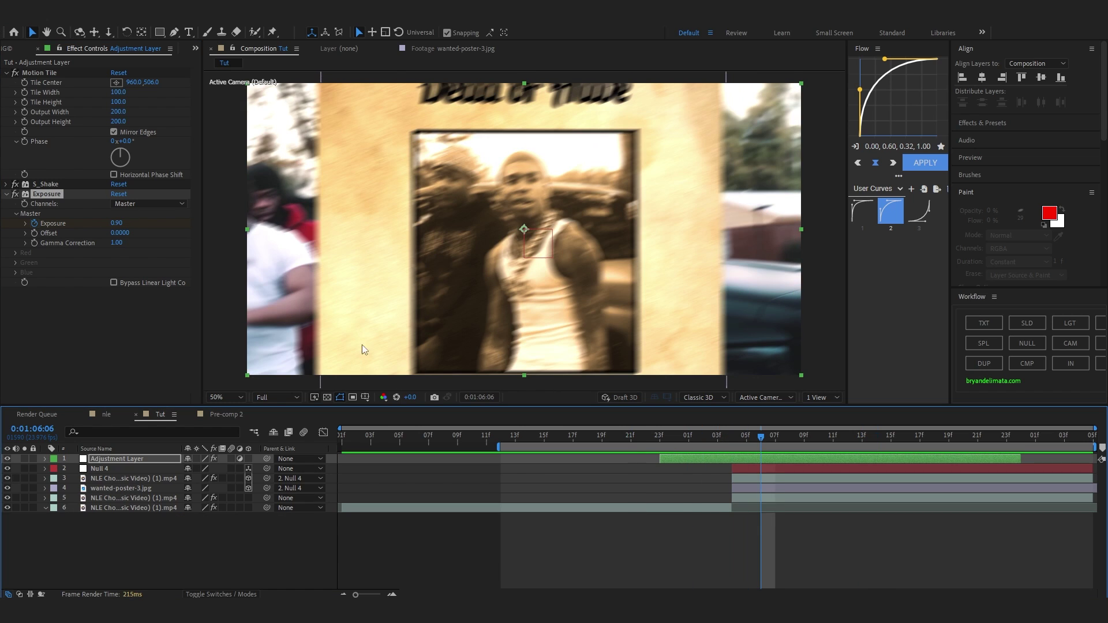
pyautogui.click(5, 184)
pyautogui.scroll(-2, 27, 207)
pyautogui.click(116, 221)
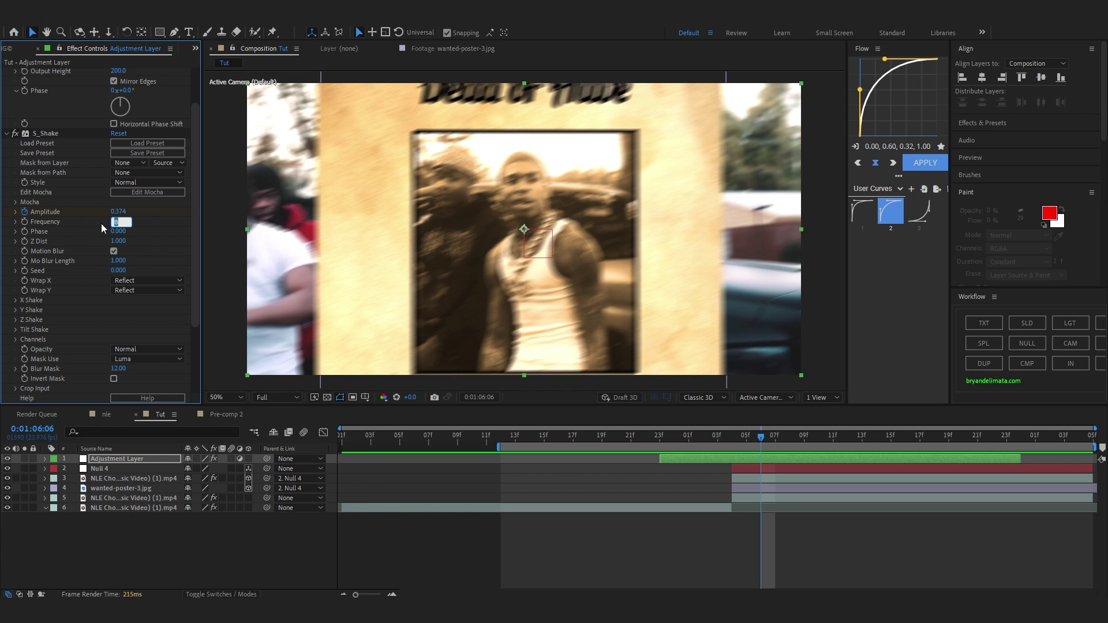
pyautogui.write('10')
pyautogui.press('Return')
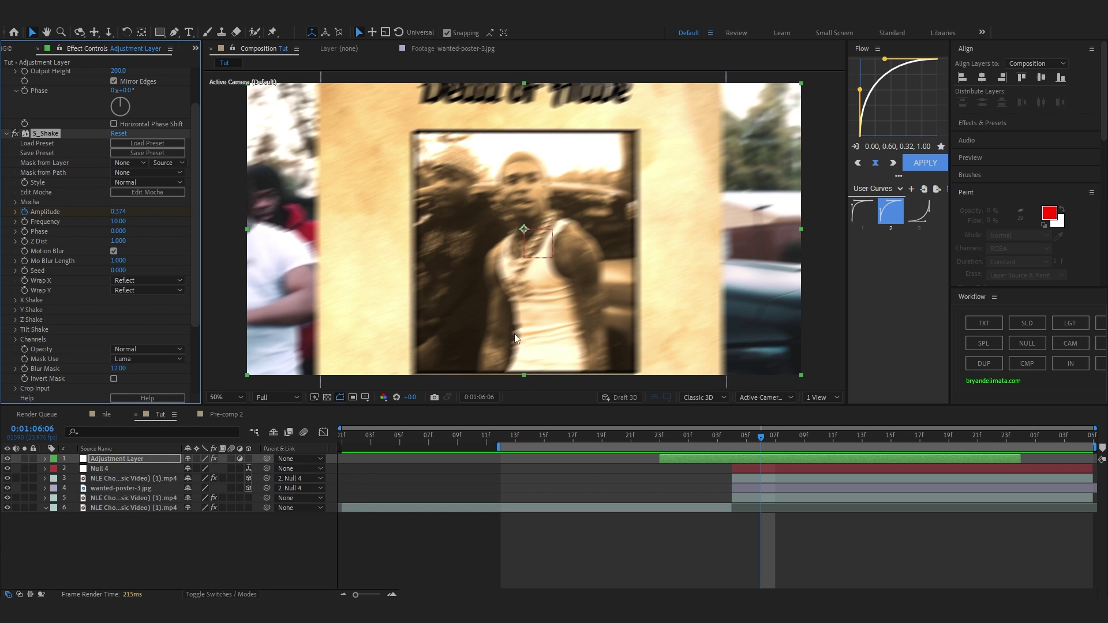
pyautogui.press('space')
# Apply Hue/Saturation to the background clip behind the poster with a master saturation of -100.
pyautogui.click(732, 496)
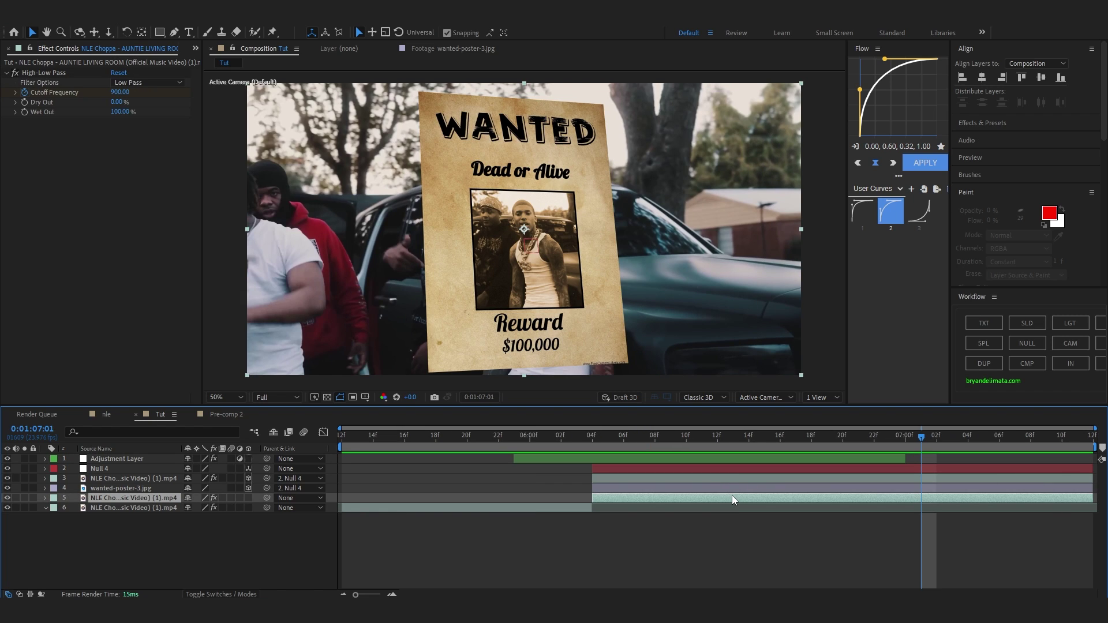
pyautogui.hotkey('ctrl', 'space')
pyautogui.write('hue')
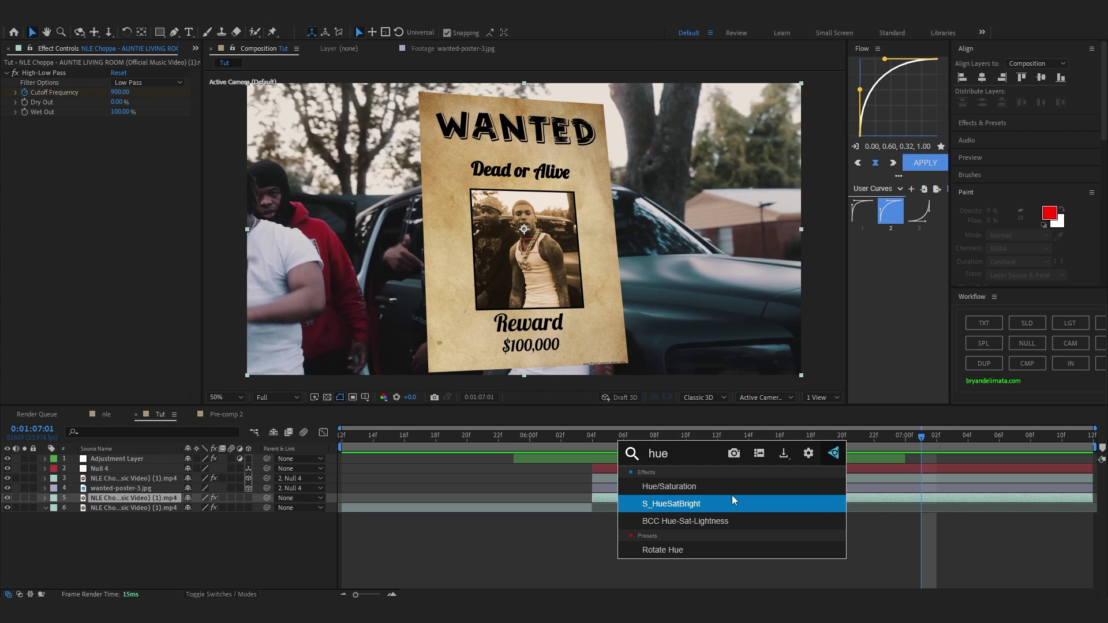
pyautogui.click(725, 485)
pyautogui.moveTo(106, 227); pyautogui.dragTo(29, 224)
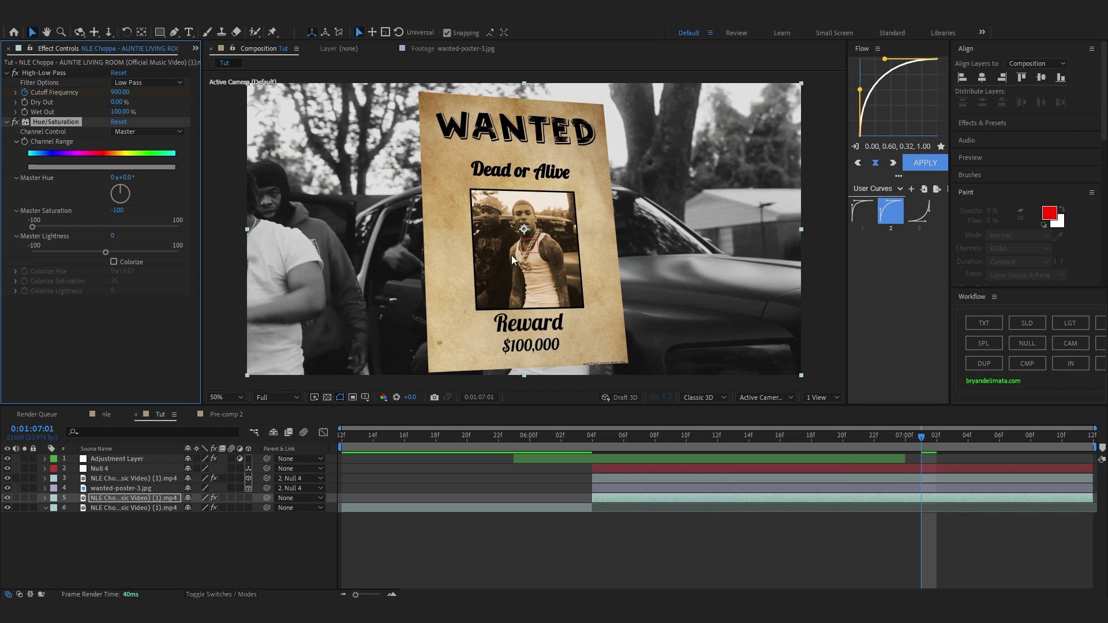
# Apply CC Vignette to the background clip with an amount of 273 and compare the image with and without it.
pyautogui.hotkey('ctrl', 'space')
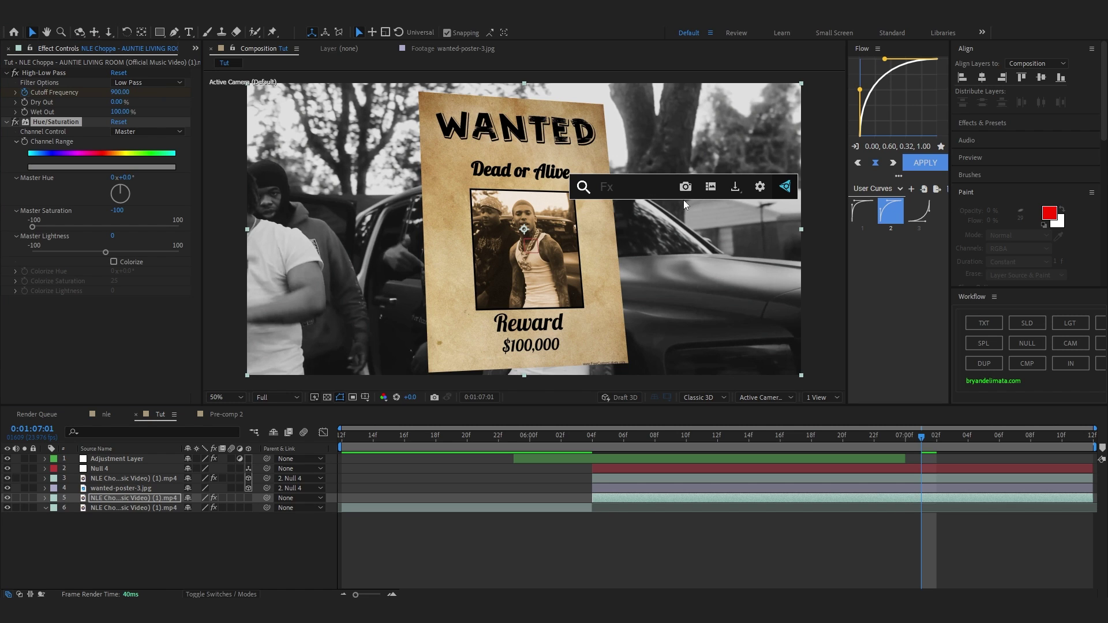
pyautogui.write('cc vi')
pyautogui.click(645, 231)
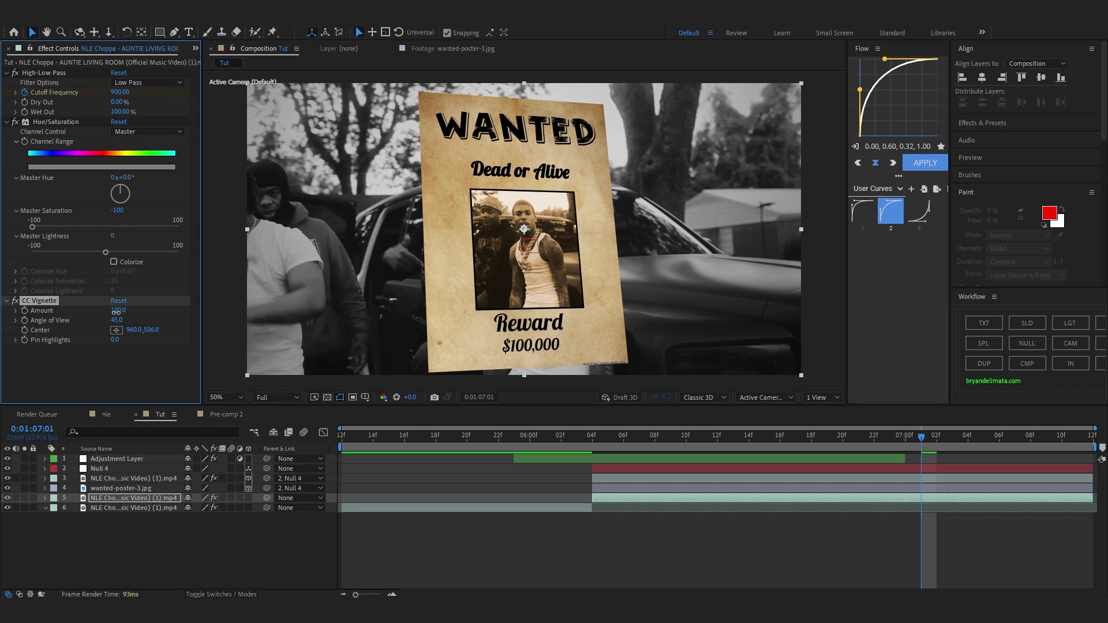
pyautogui.moveTo(215, 321); pyautogui.dragTo(223, 321)
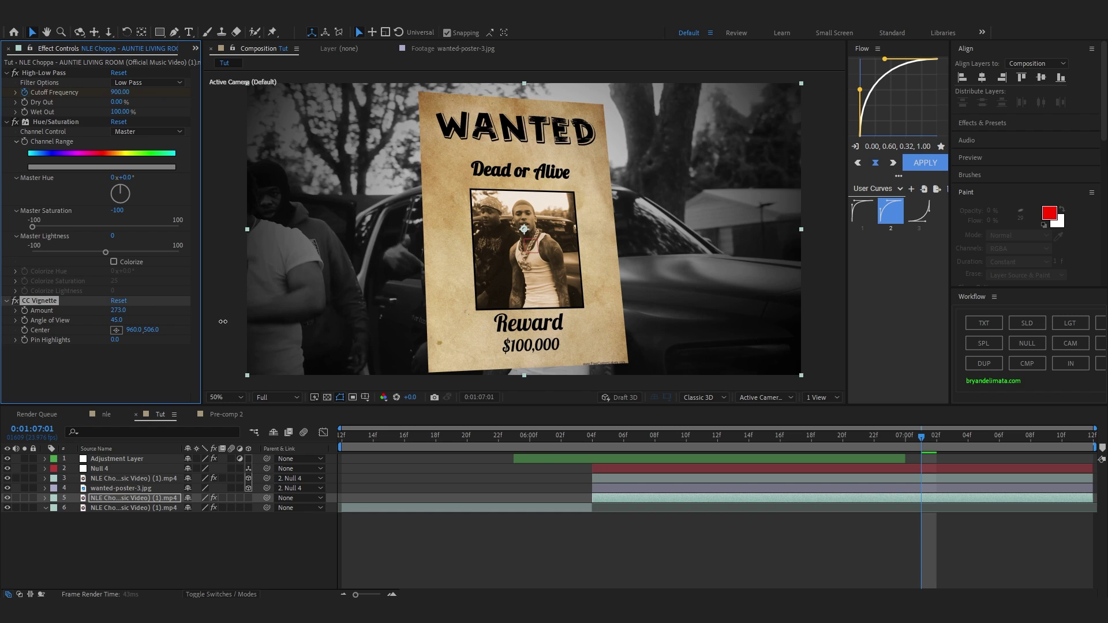
pyautogui.click(16, 300)
pyautogui.click(17, 299)
pyautogui.click(18, 300)
pyautogui.click(16, 300)
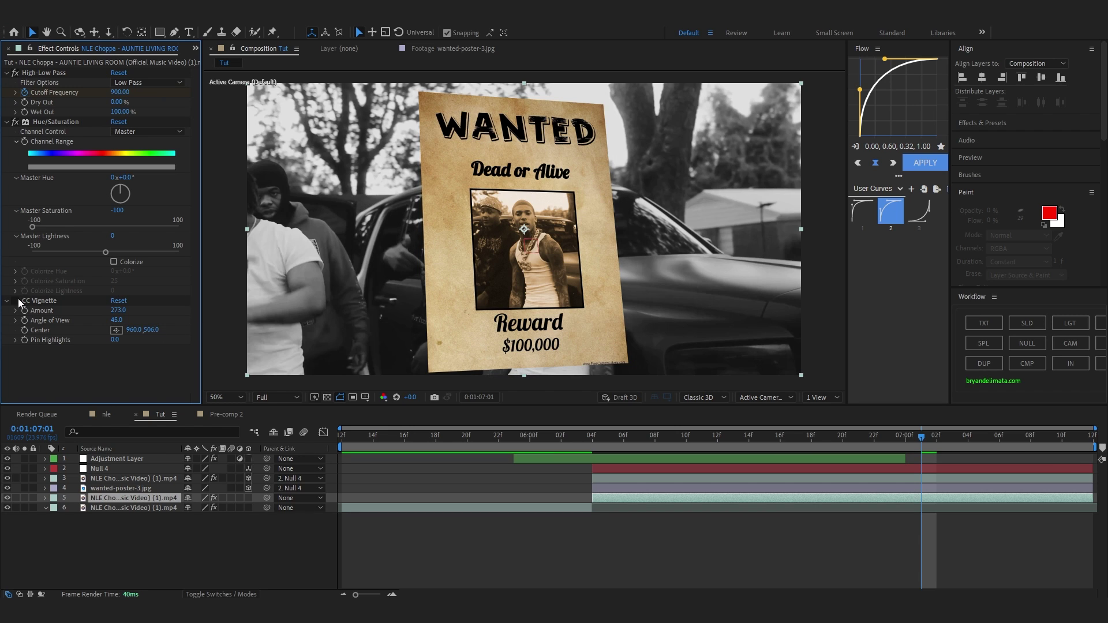
pyautogui.click(17, 300)
pyautogui.click(17, 300)
pyautogui.click(17, 300)
# Add the Noise effect to the background clip and raise its noise amount.
pyautogui.hotkey('ctrl', 'space')
pyautogui.write('noi')
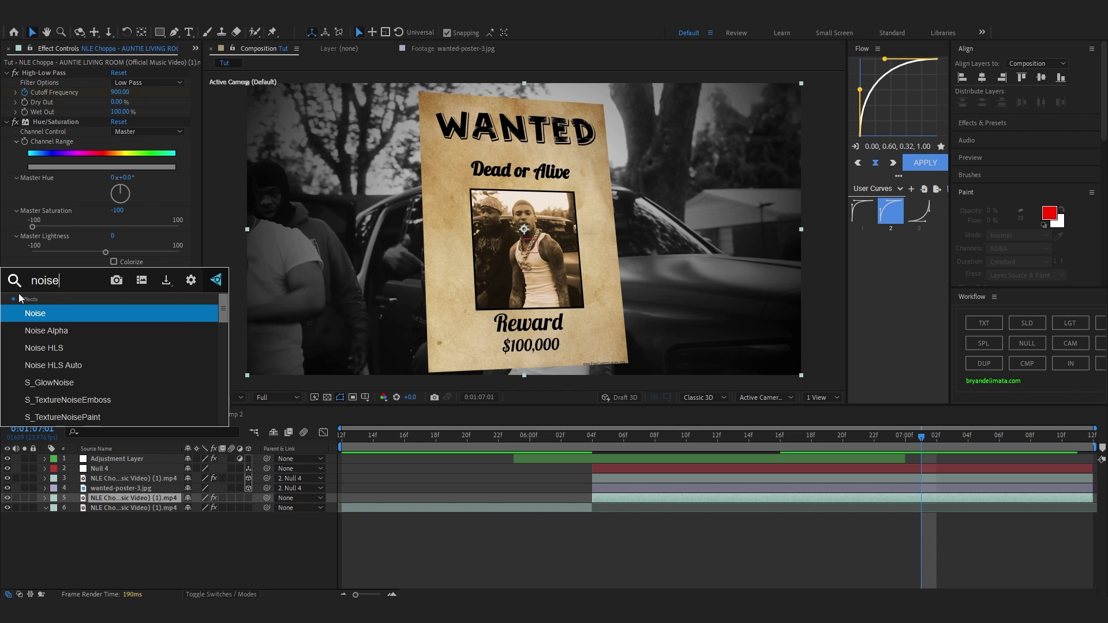
pyautogui.press('Return')
pyautogui.moveTo(133, 362); pyautogui.dragTo(120, 362)
pyautogui.moveTo(123, 362); pyautogui.dragTo(124, 363)
# Pre-compose the null, the photo clip parented to it and wanted-poster-3.jpg, moving all attributes into the new composition Pre-comp 3.
pyautogui.click(837, 468)
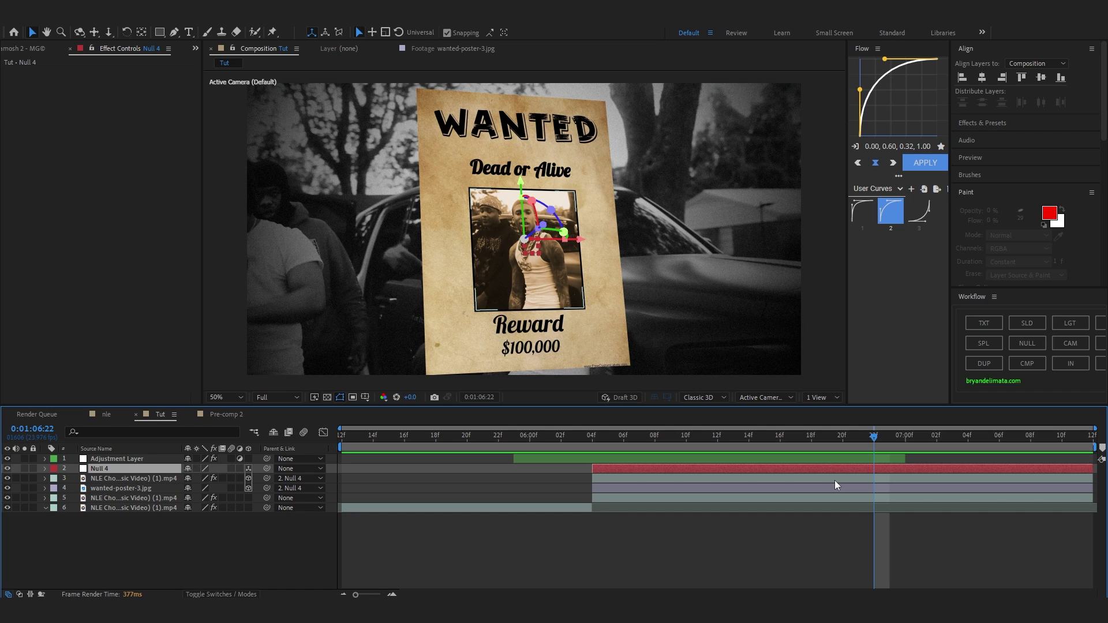
pyautogui.keyDown('ctrl'); pyautogui.click(835, 480); pyautogui.keyUp('ctrl')
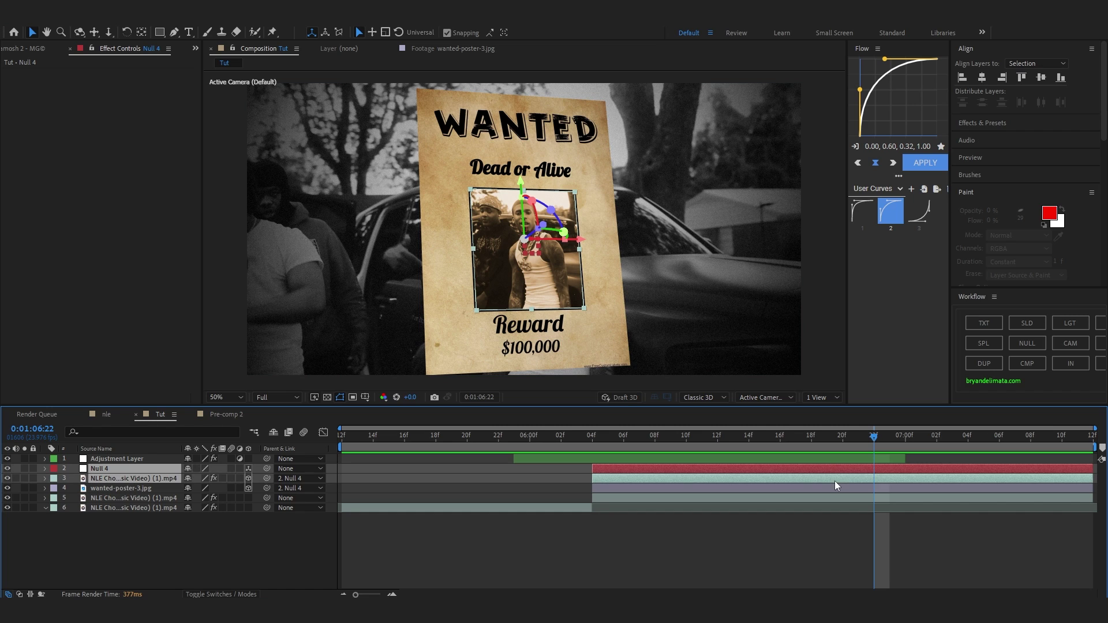
pyautogui.keyDown('ctrl'); pyautogui.click(112, 490); pyautogui.keyUp('ctrl')
pyautogui.rightClick(126, 472)
pyautogui.click(168, 396)
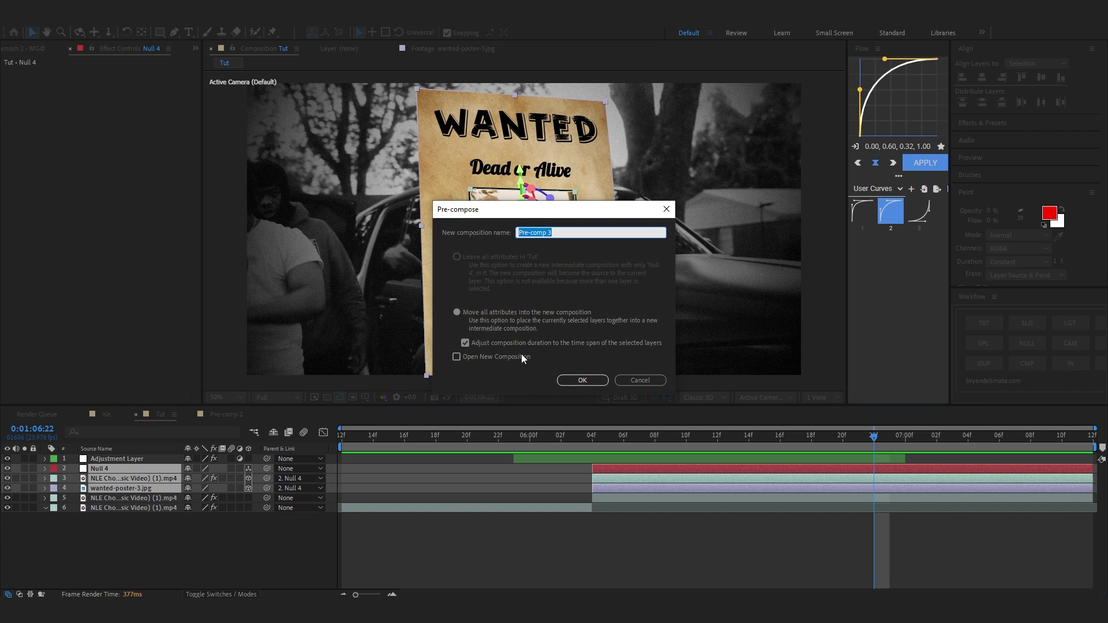
pyautogui.click(581, 380)
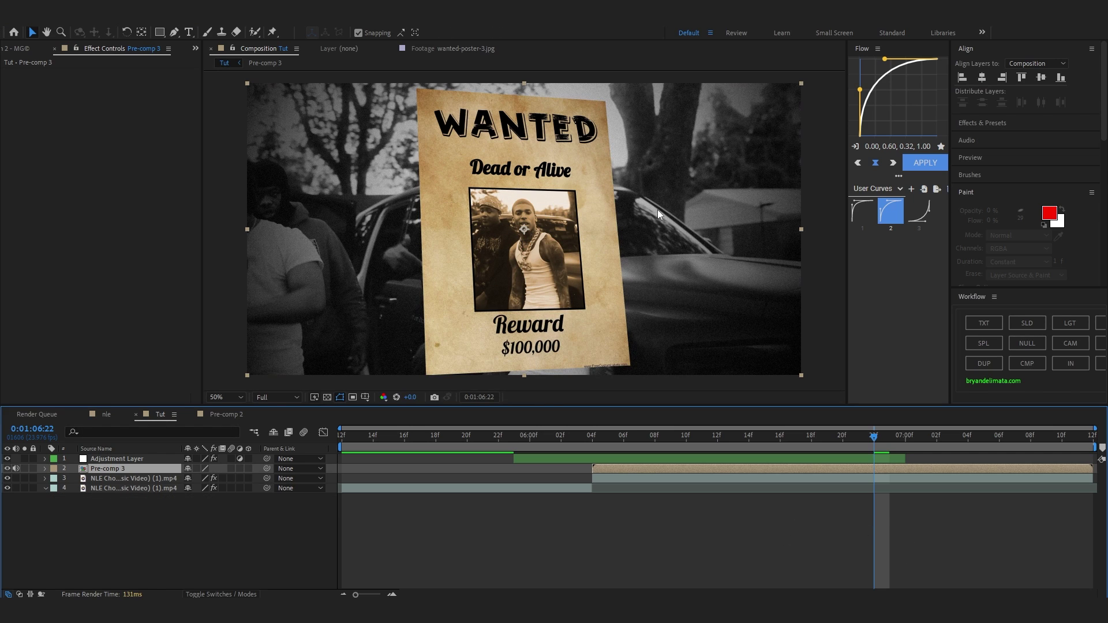
# Apply Wave Warp to the poster pre-comp with wave height 2, wave width 149 and direction 180°.
pyautogui.hotkey('ctrl', 'space')
pyautogui.write('wave')
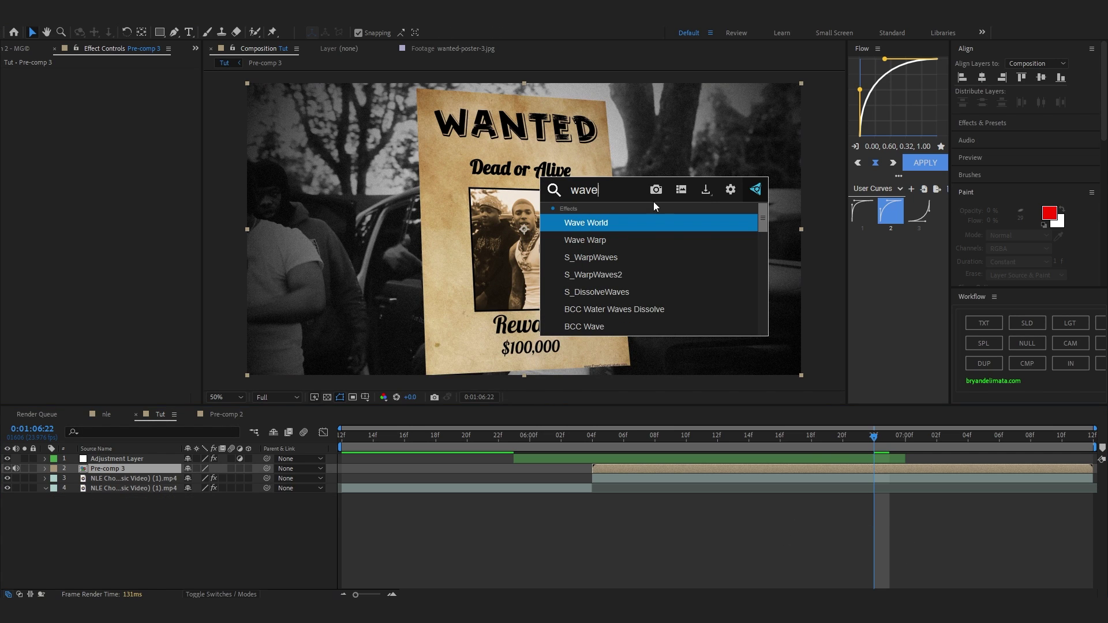
pyautogui.click(638, 239)
pyautogui.moveTo(321, 112); pyautogui.dragTo(324, 112)
pyautogui.moveTo(117, 93); pyautogui.dragTo(110, 94)
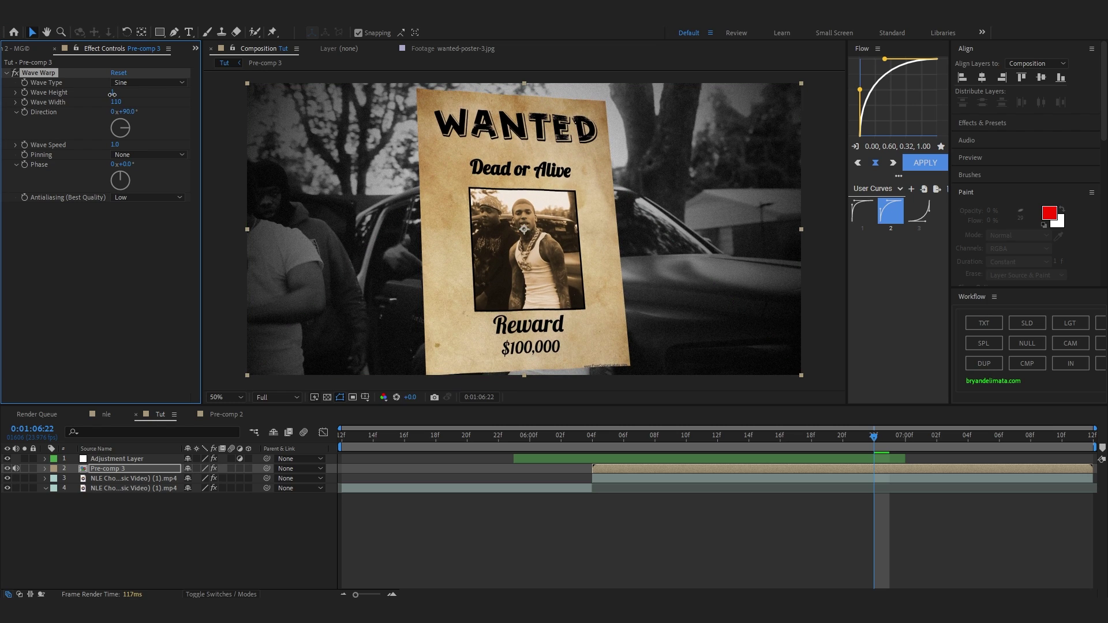
pyautogui.click(128, 111)
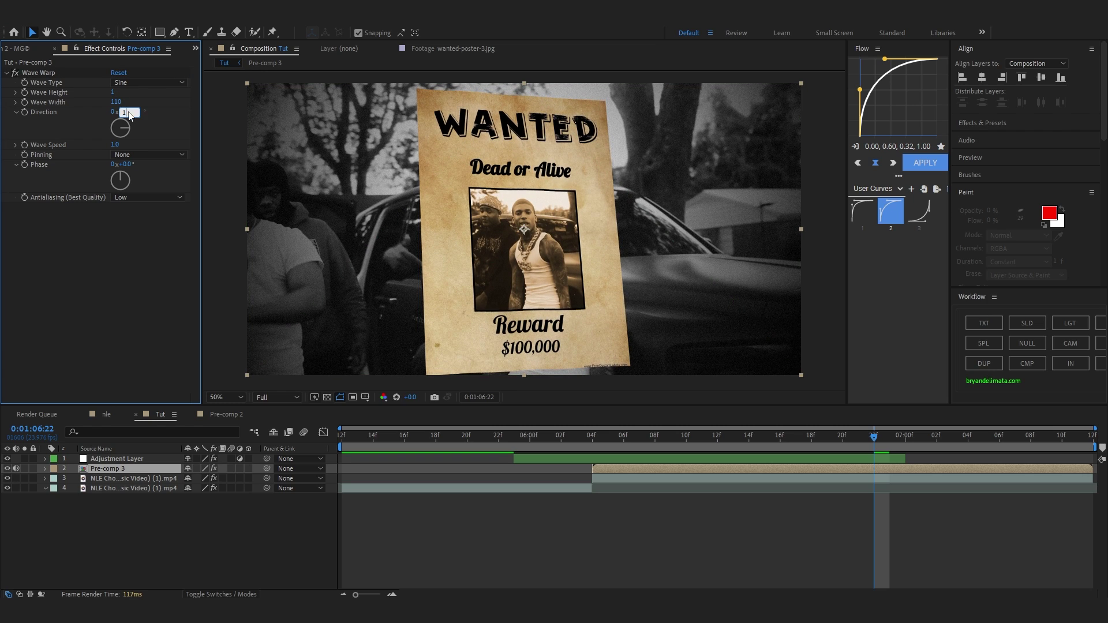
pyautogui.write('180')
pyautogui.press('Return')
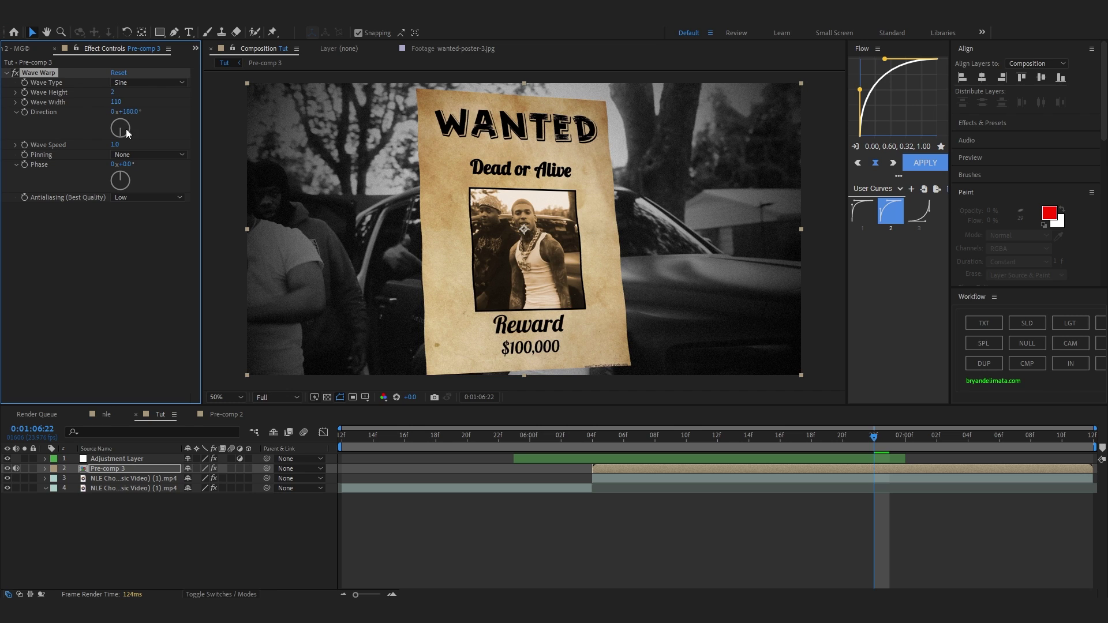
# Apply Roughen Edges to the poster pre-comp with a border of 9.50 and inspect the paper's edges up close.
pyautogui.hotkey('ctrl', 'space')
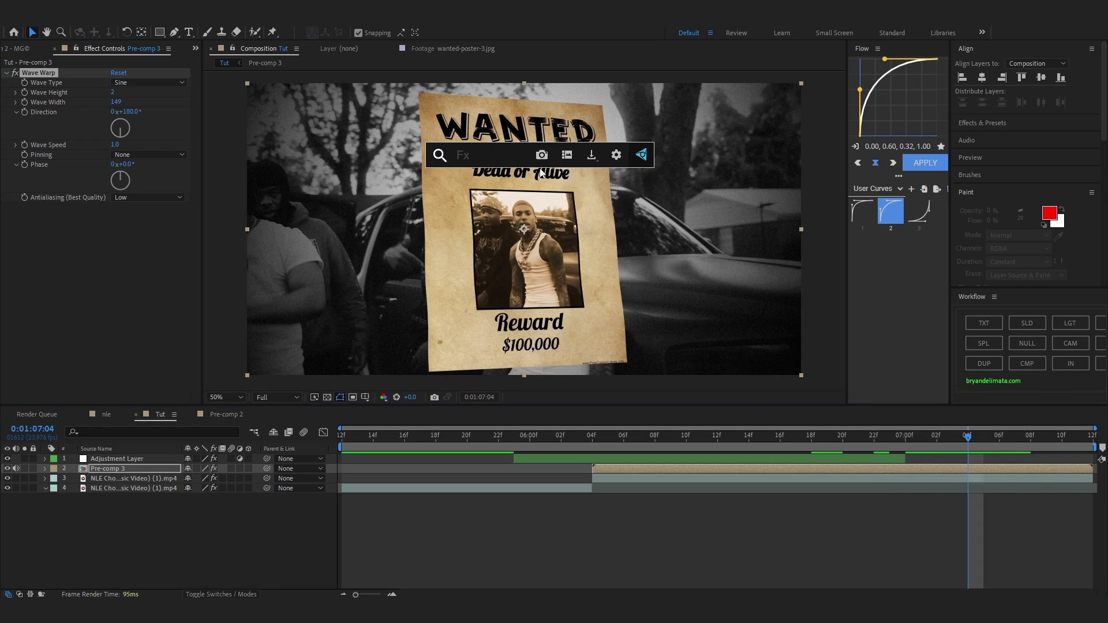
pyautogui.write('rough')
pyautogui.press('Return')
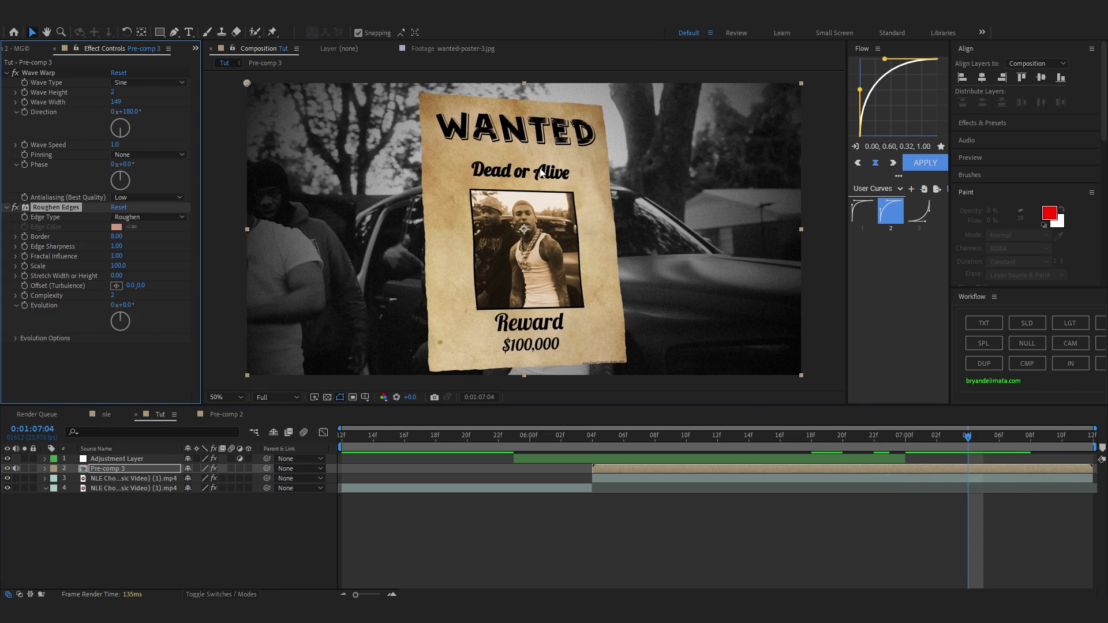
pyautogui.moveTo(117, 237); pyautogui.dragTo(126, 237)
pyautogui.scroll(1, 299, 235)
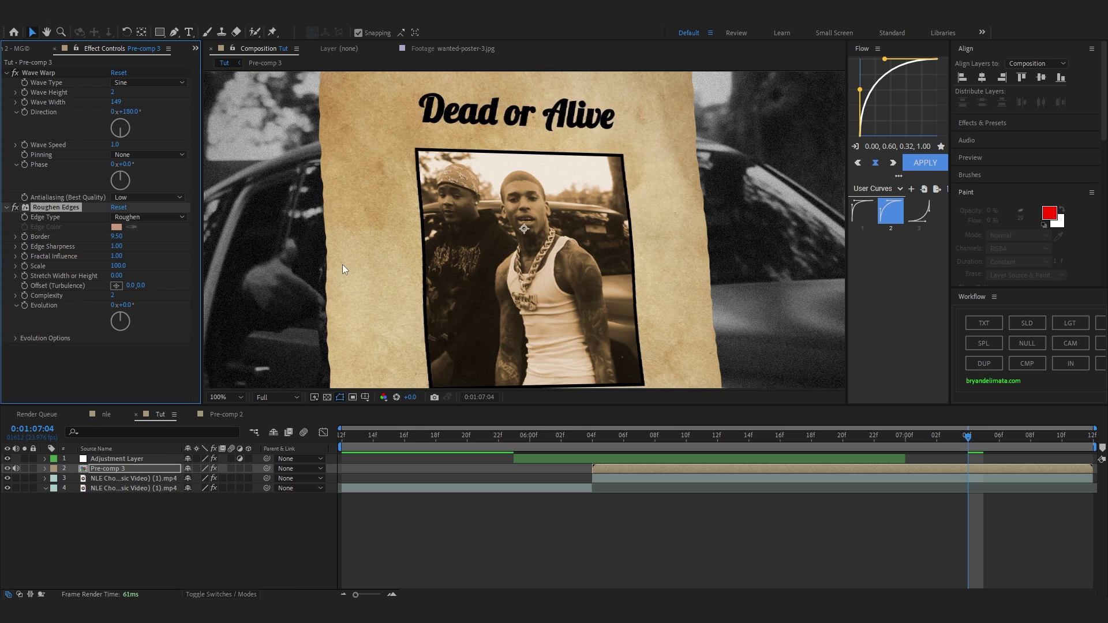
pyautogui.moveTo(358, 379); pyautogui.dragTo(462, 224)
pyautogui.scroll(-1, 463, 222)
pyautogui.moveTo(521, 131); pyautogui.dragTo(461, 198)
# Add a Drop Shadow to the poster pre-comp with direction 230°, distance 60 and softness 80, and collapse the effect settings.
pyautogui.hotkey('ctrl', 'space')
pyautogui.write('drop')
pyautogui.click(843, 448)
pyautogui.moveTo(115, 380); pyautogui.dragTo(164, 390)
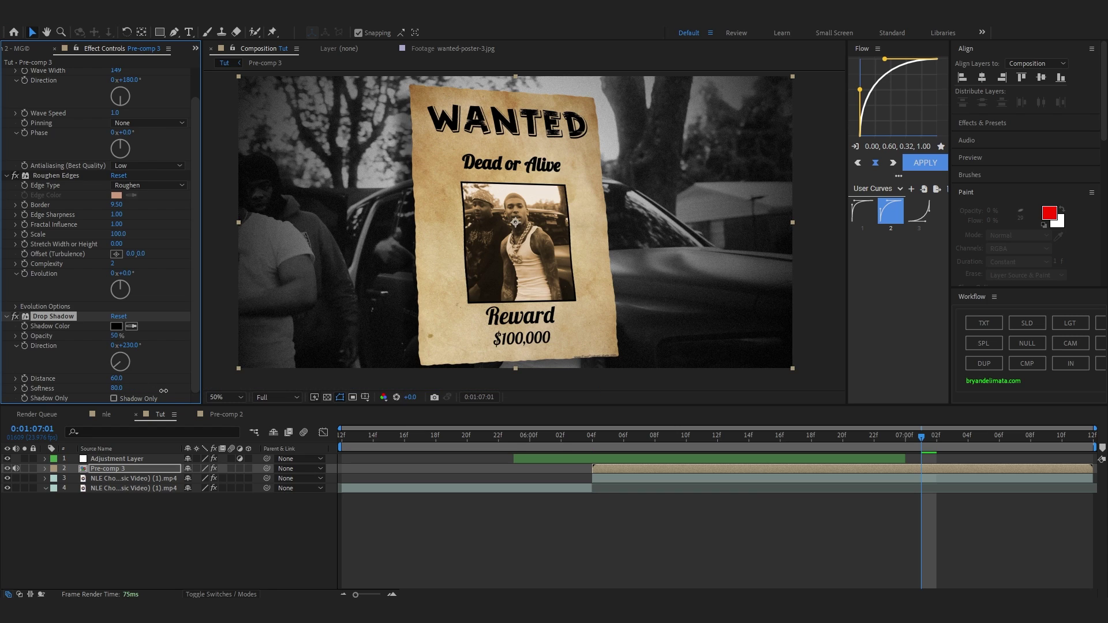
pyautogui.hotkey('ctrl', '`')
# Apply Optical Glow to the poster pre-comp and move it above Drop Shadow in the effect order.
pyautogui.hotkey('ctrl', 'space')
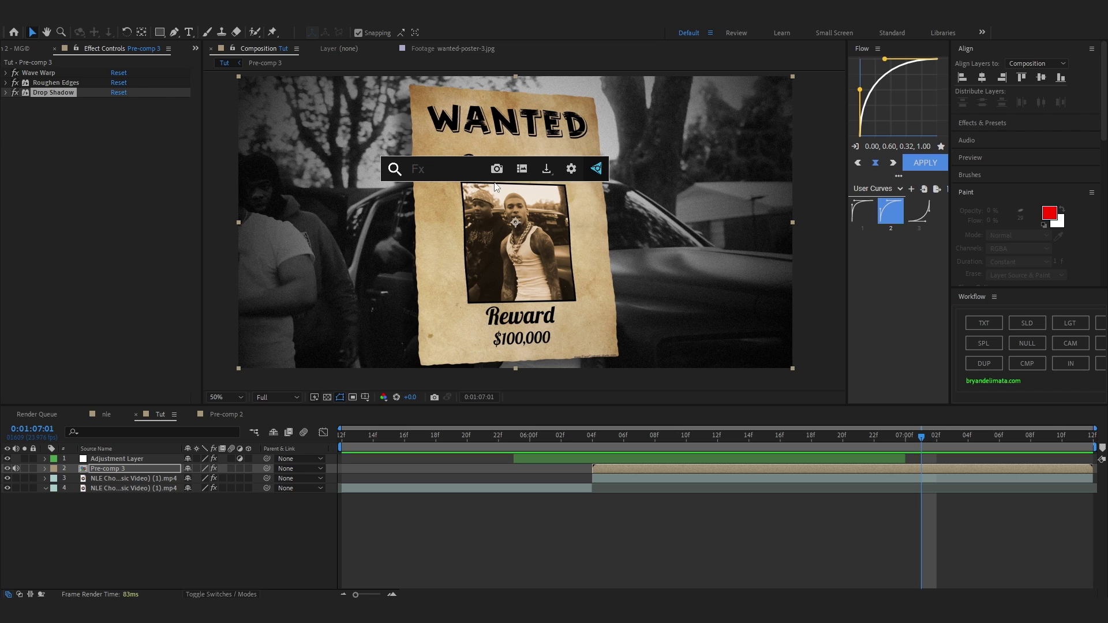
pyautogui.write('optical')
pyautogui.press('Return')
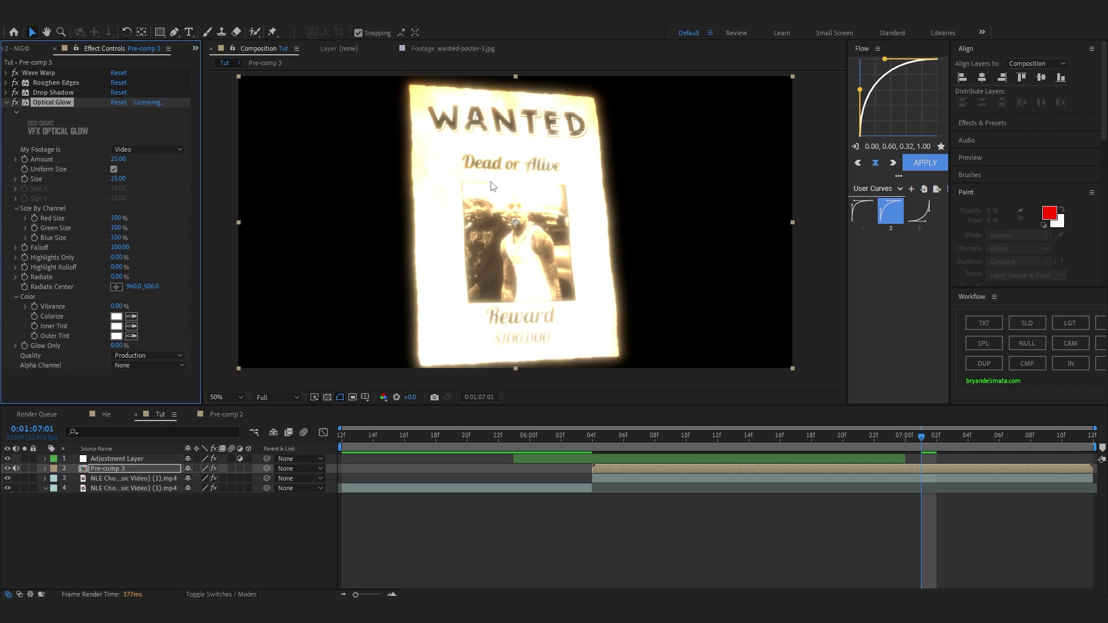
pyautogui.moveTo(53, 103); pyautogui.dragTo(44, 91)
# Set the Optical Glow amount to 2, its size to 92 and its alpha channel to Extend (Unmult).
pyautogui.moveTo(117, 149); pyautogui.dragTo(160, 174)
pyautogui.click(126, 150)
pyautogui.write('2')
pyautogui.press('Return')
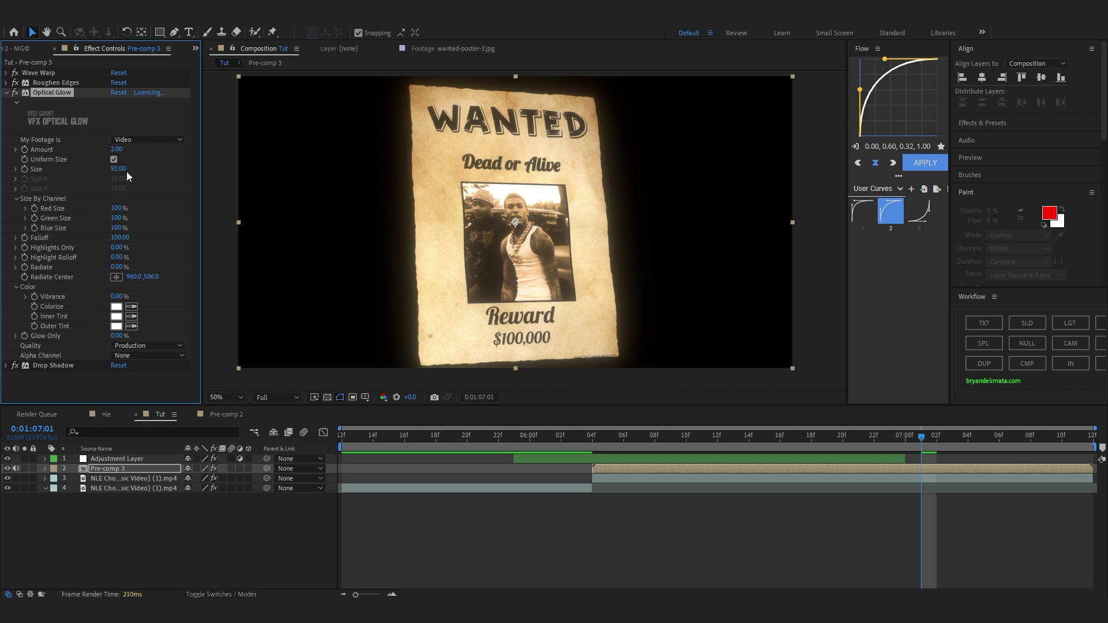
pyautogui.click(116, 356)
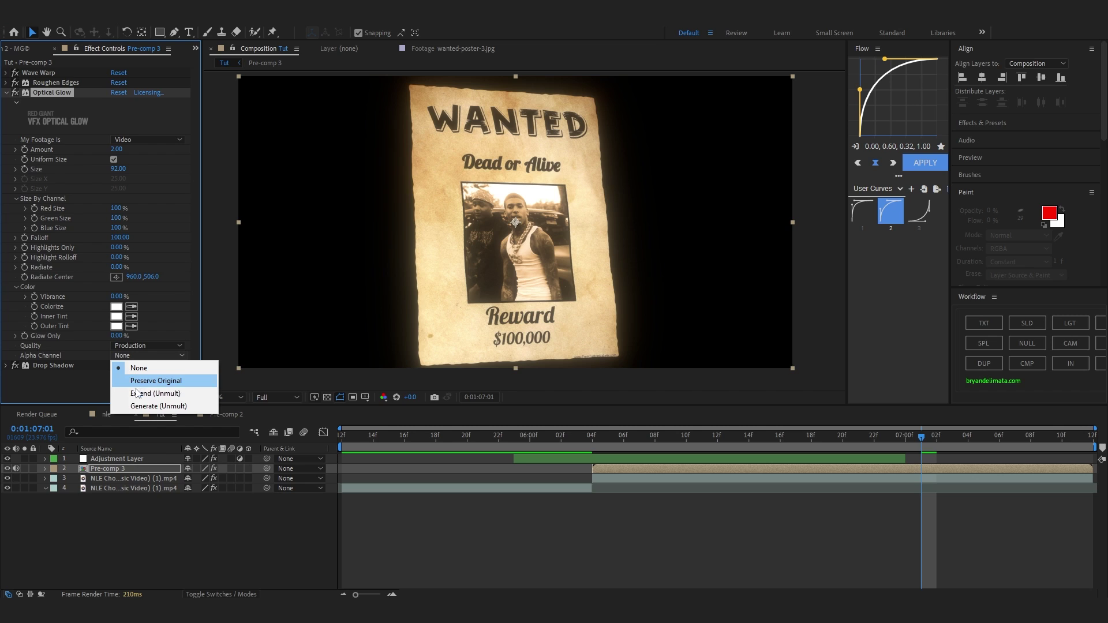
pyautogui.click(155, 393)
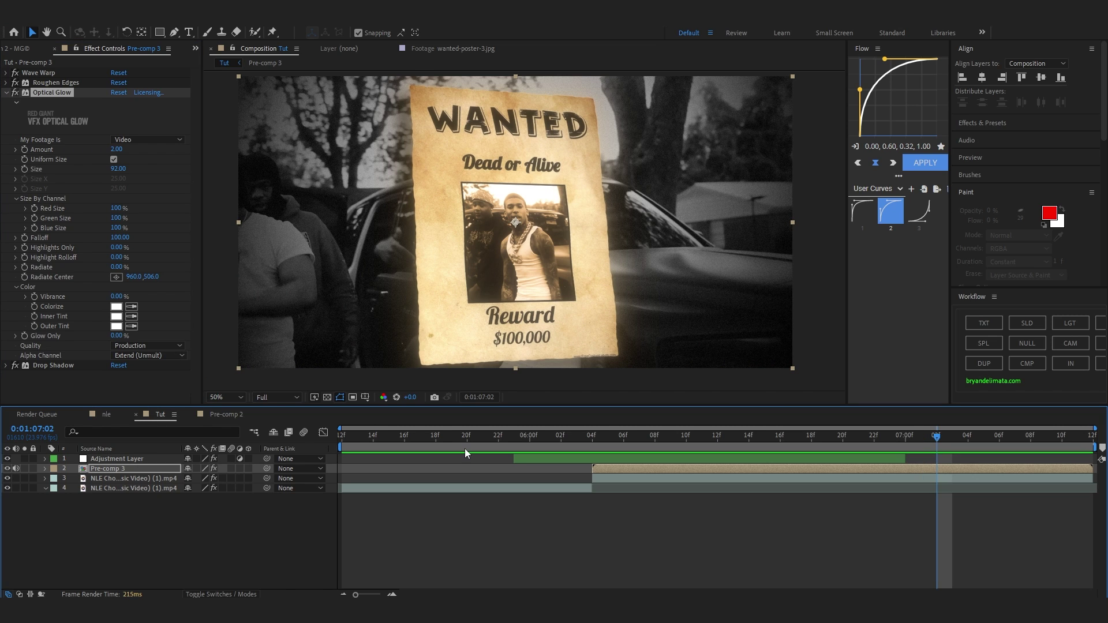